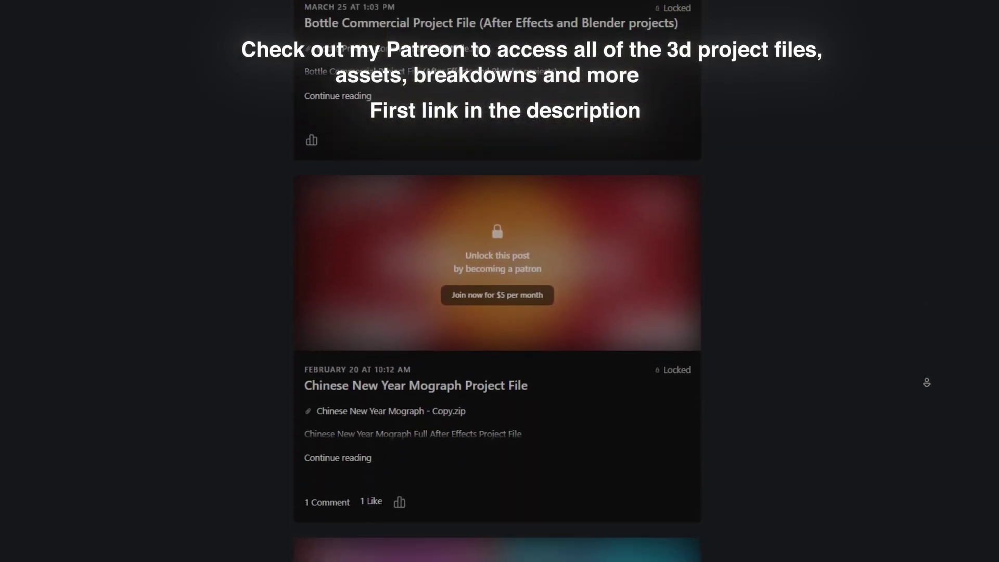
scroll(927, 382, "down", 7)
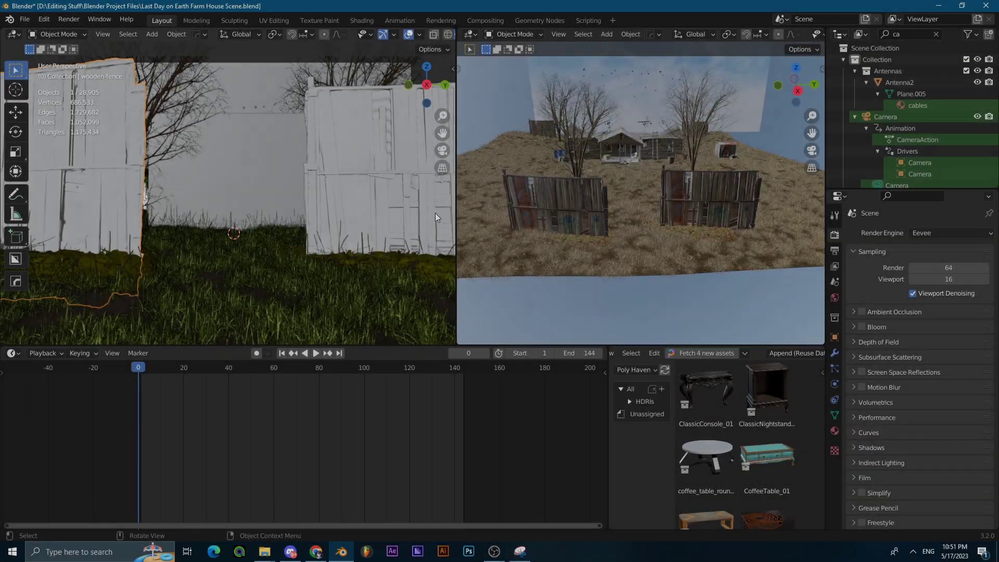
Step: Examine the farmhouse and its surroundings from several angles in both the solid and rendered viewports
middle_click_drag(620, 220, 628, 174)
scroll(627, 177, "down", 6)
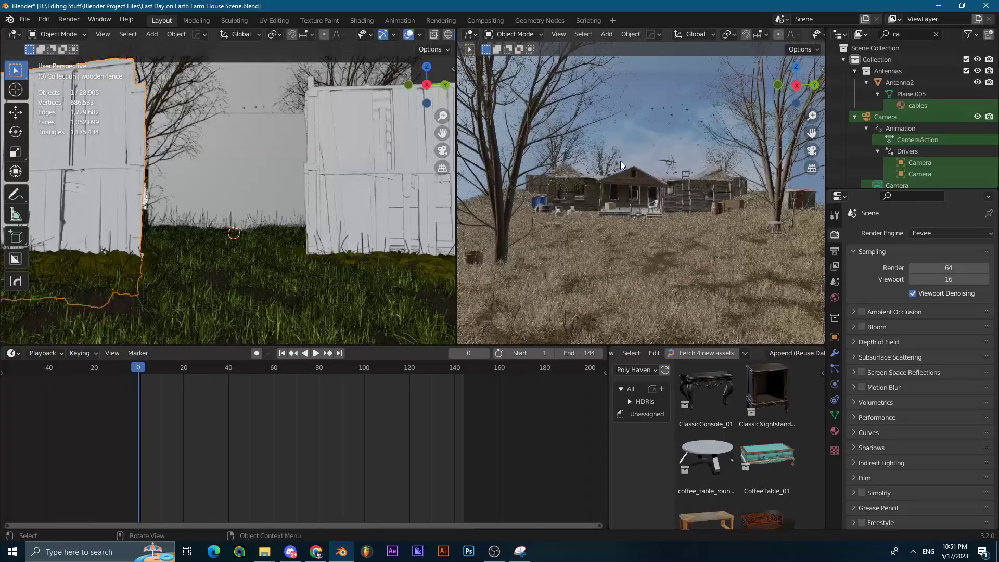
scroll(620, 161, "up", 5)
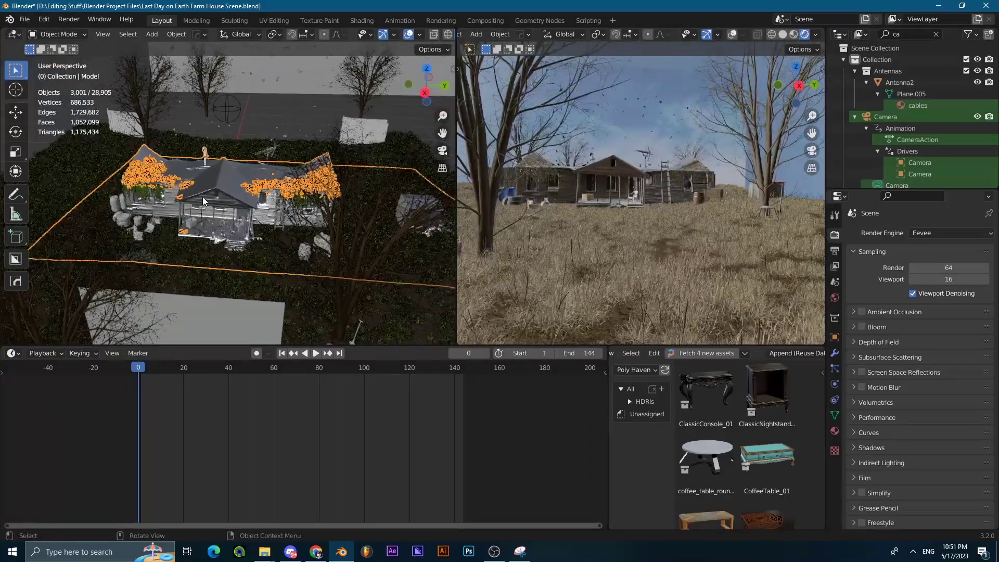
scroll(204, 201, "up", 4)
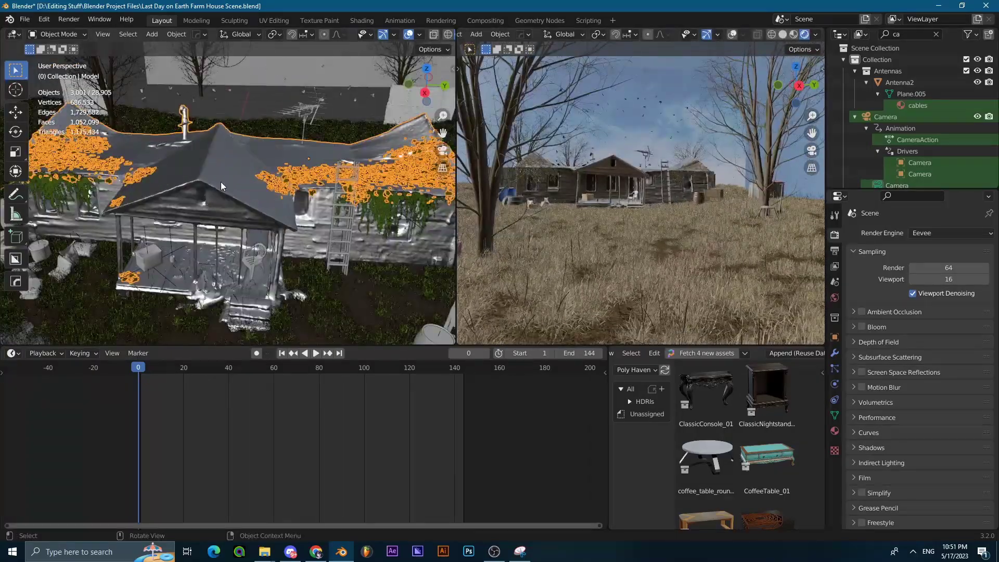
middle_click_drag(220, 184, 218, 211)
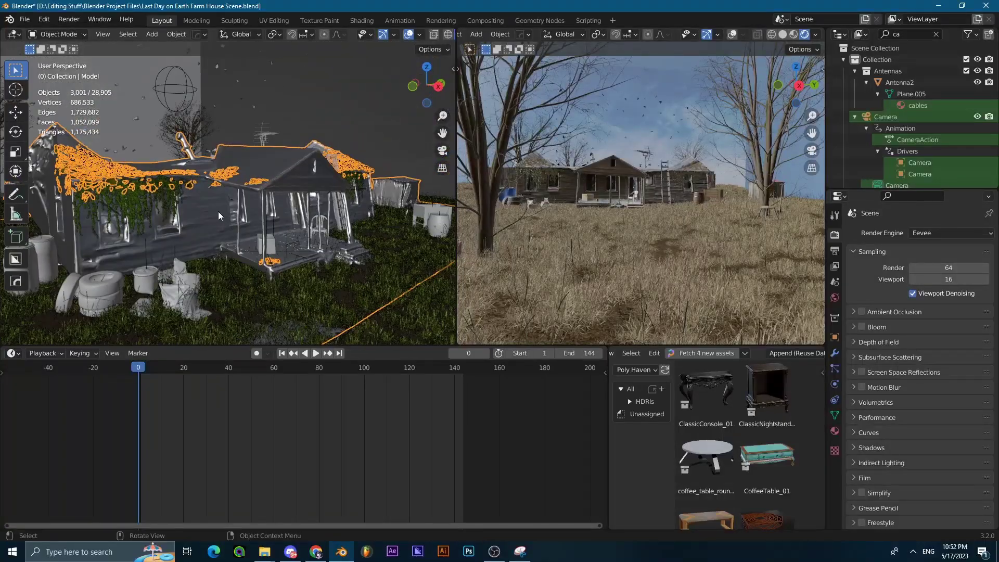
middle_click_drag(277, 205, 251, 199)
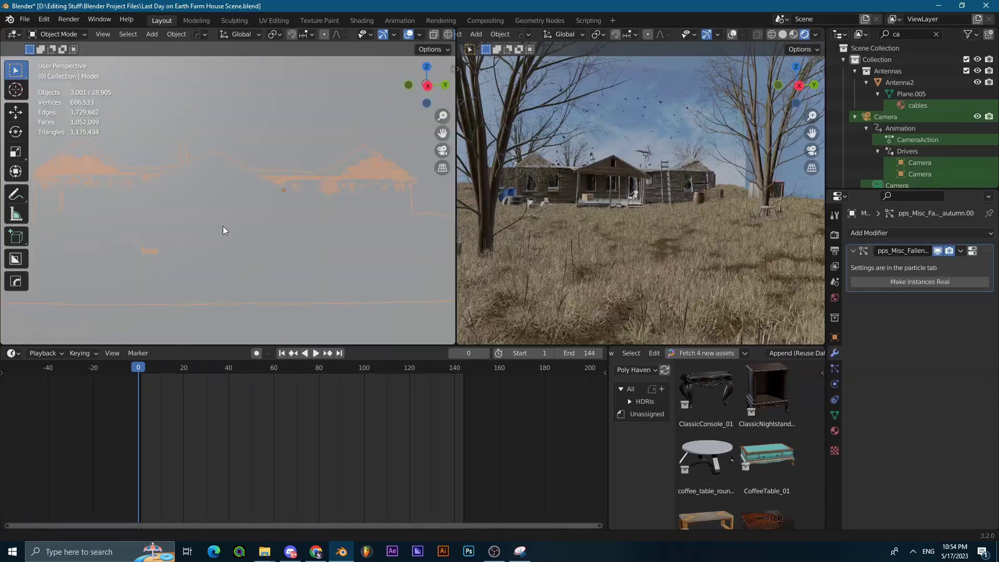
Step: Select the upper tire of the stack beside the farmhouse and frame it in both viewports
middle_click_drag(222, 226, 143, 202)
left_click(144, 202)
key("KP_Decimal")
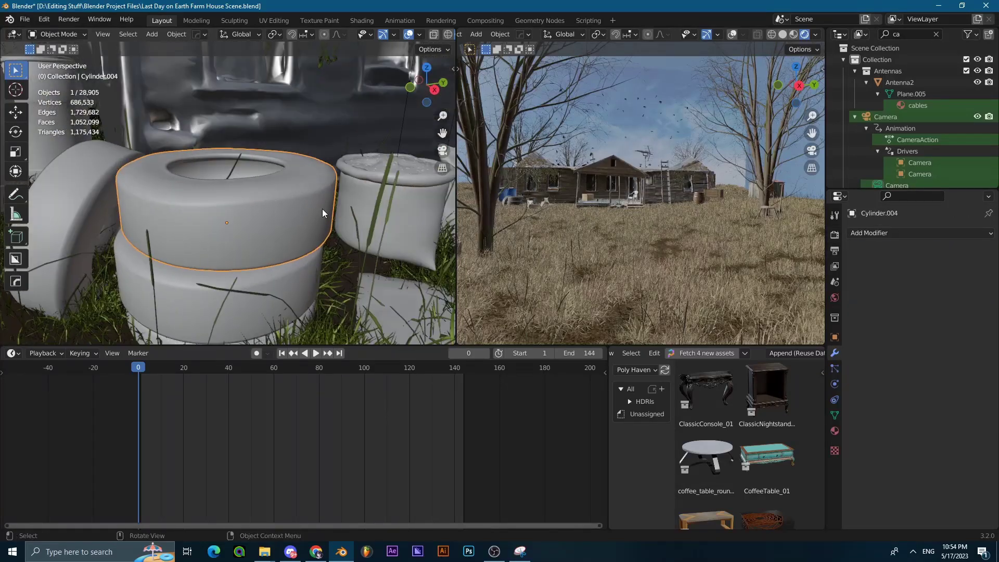
key("KP_Decimal")
Step: Inspect the props around the farmhouse, selecting the barrel and a planter box among them
middle_click_drag(594, 201, 658, 211)
scroll(555, 223, "down", 3)
left_click(526, 156, "shift")
middle_click_drag(526, 156, 583, 219)
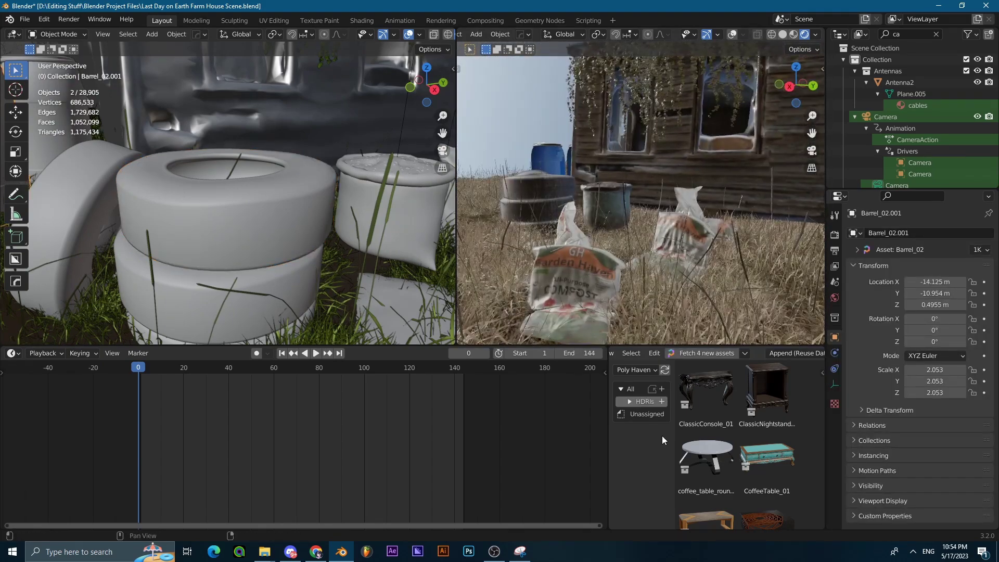
middle_click_drag(693, 321, 757, 219)
left_click(589, 223)
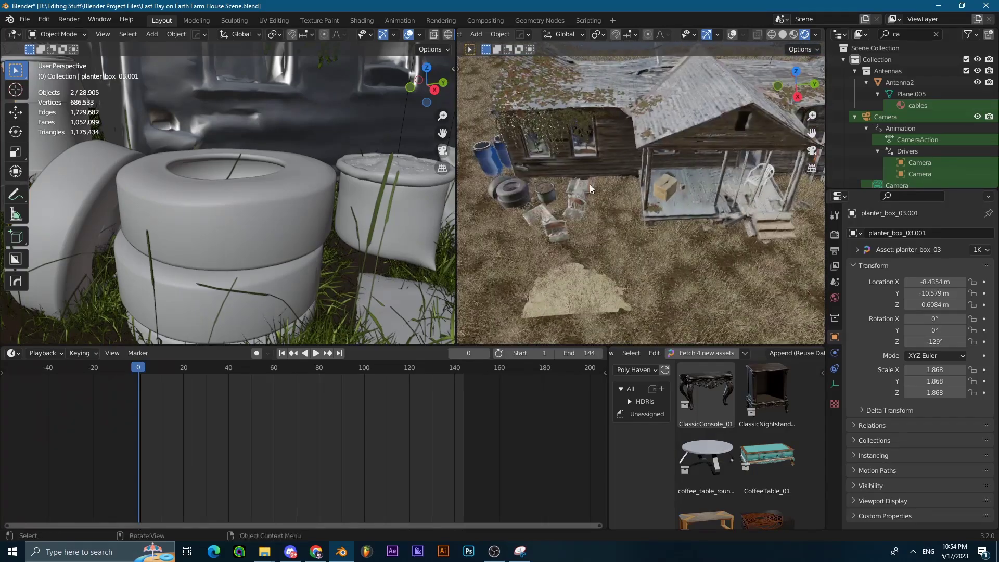
middle_click_drag(589, 184, 615, 226)
scroll(586, 172, "down", 5)
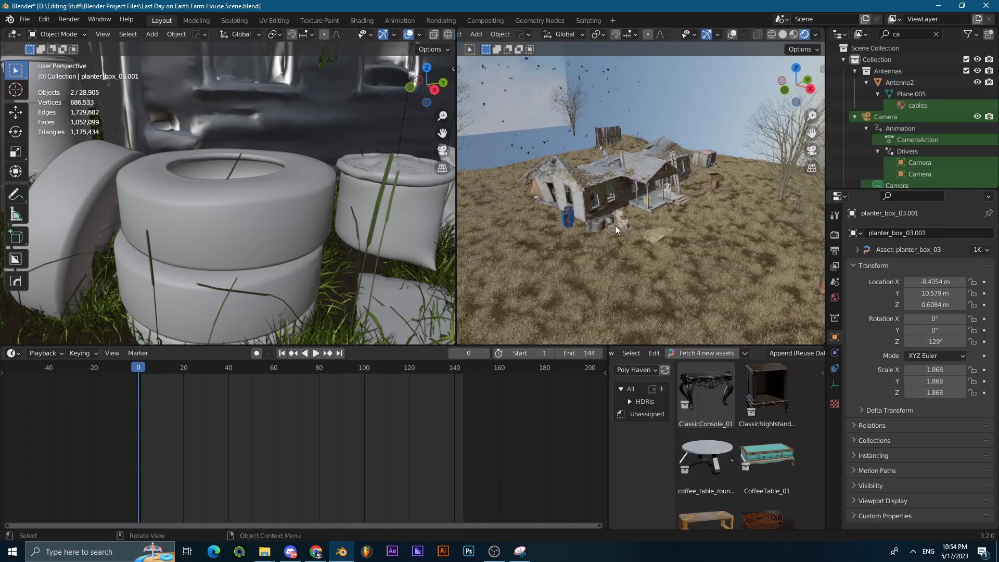
Step: Select the farmhouse model and inspect the fallen leaves scattered on its roof
middle_click_drag(628, 224, 564, 185)
left_click(586, 198)
scroll(586, 198, "up", 2)
scroll(579, 220, "up", 3)
middle_click_drag(570, 243, 635, 232, "shift")
scroll(602, 233, "up", 3)
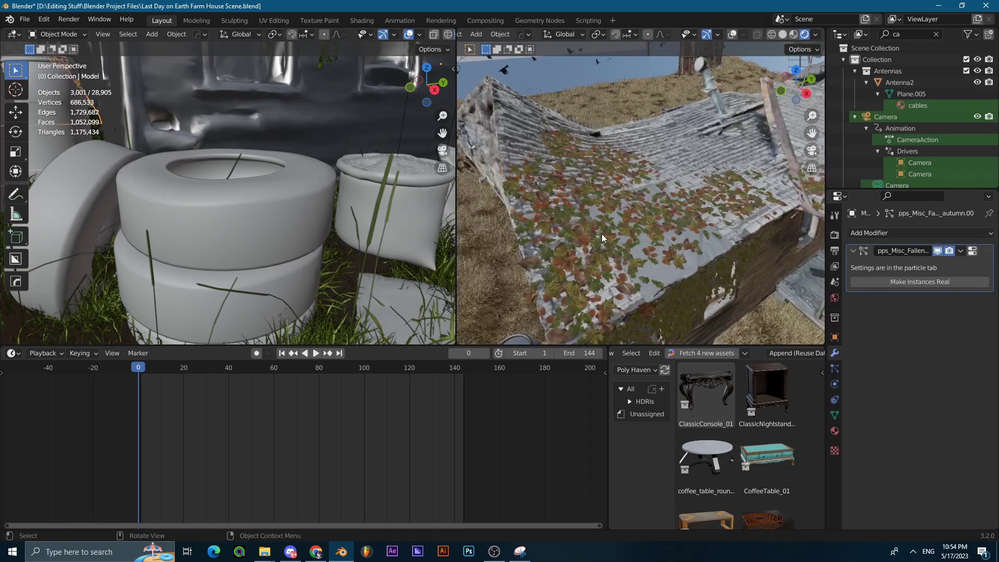
Step: Turn on the overlays in the rendered viewport and select the ivy hanging on the farmhouse
left_click(732, 34)
middle_click_drag(638, 247, 595, 215)
left_click(633, 264)
scroll(600, 226, "up", 4)
scroll(567, 225, "down", 3)
scroll(576, 211, "up", 3)
Step: Display the botaniq settings for the farmhouse model and examine its fallen-leaves scatter system
key("n")
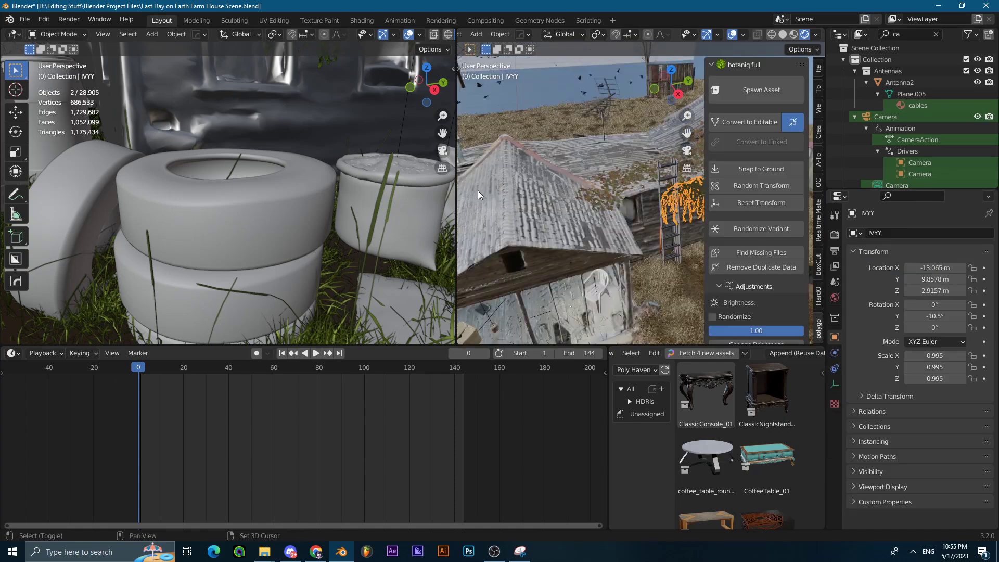
middle_click_drag(478, 190, 608, 193, "shift")
left_click(651, 208)
scroll(651, 208, "down", 5)
scroll(573, 211, "up", 4)
scroll(742, 162, "down", 10)
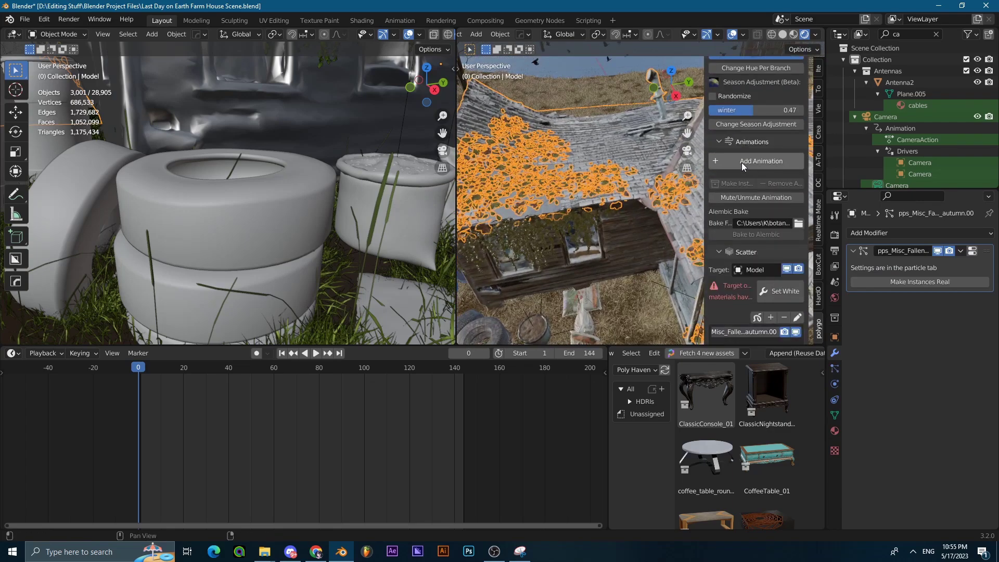
scroll(574, 182, "down", 5)
middle_click_drag(573, 181, 551, 193)
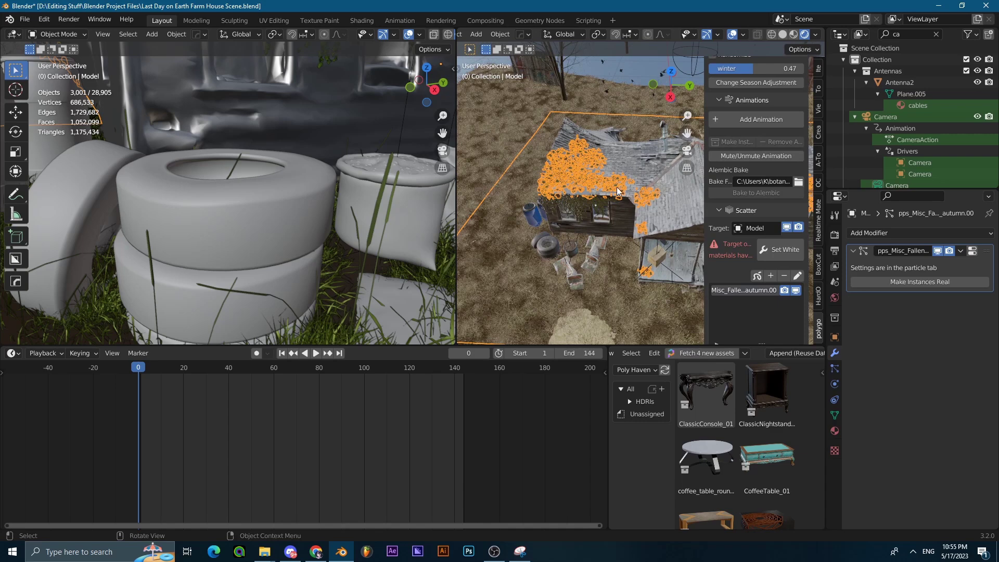
middle_click_drag(617, 191, 645, 193)
scroll(758, 156, "down", 8)
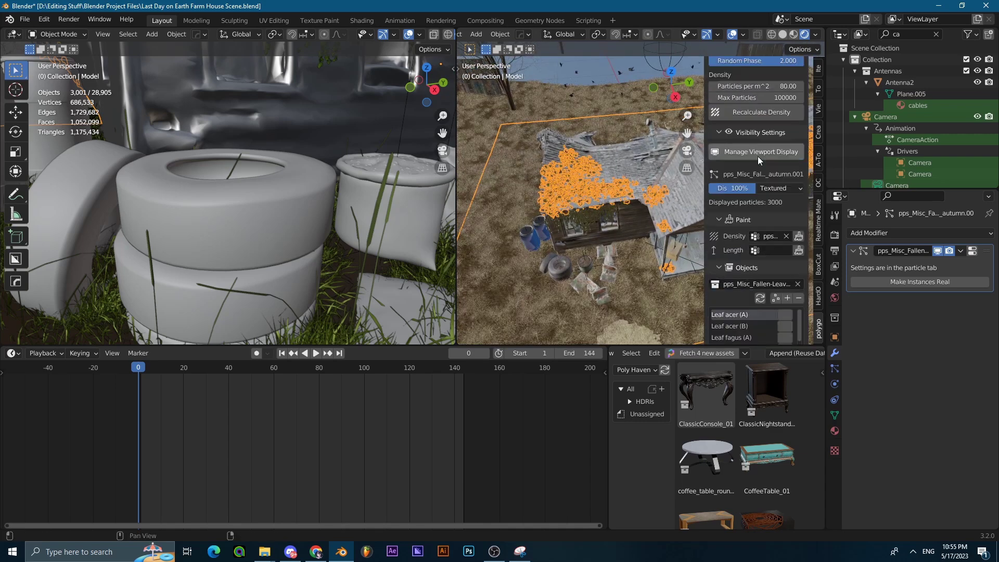
Step: Try painting fallen-leaf density across the porch roof in Weight Paint mode with a weight of 1.000
left_click(798, 236)
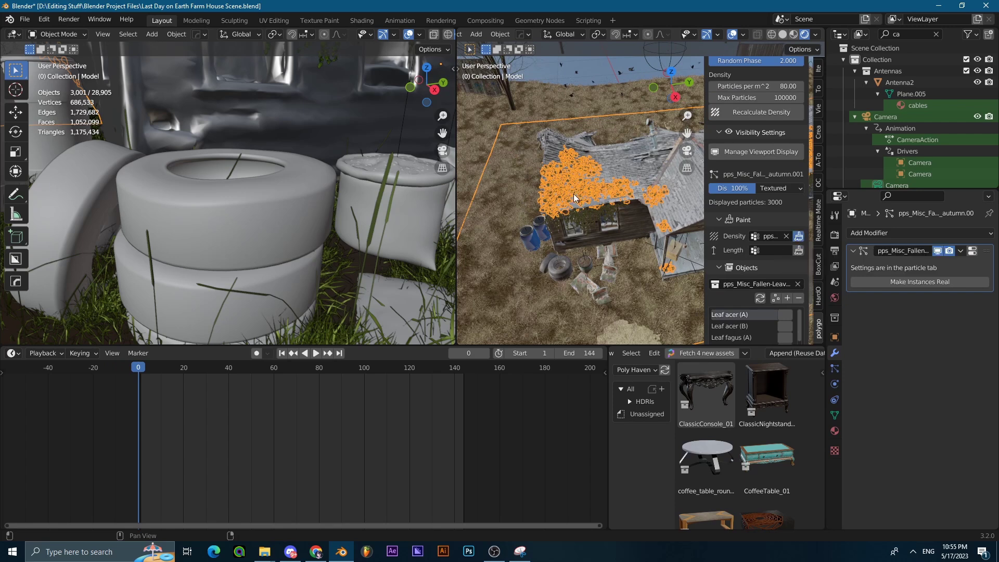
scroll(521, 194, "up", 5)
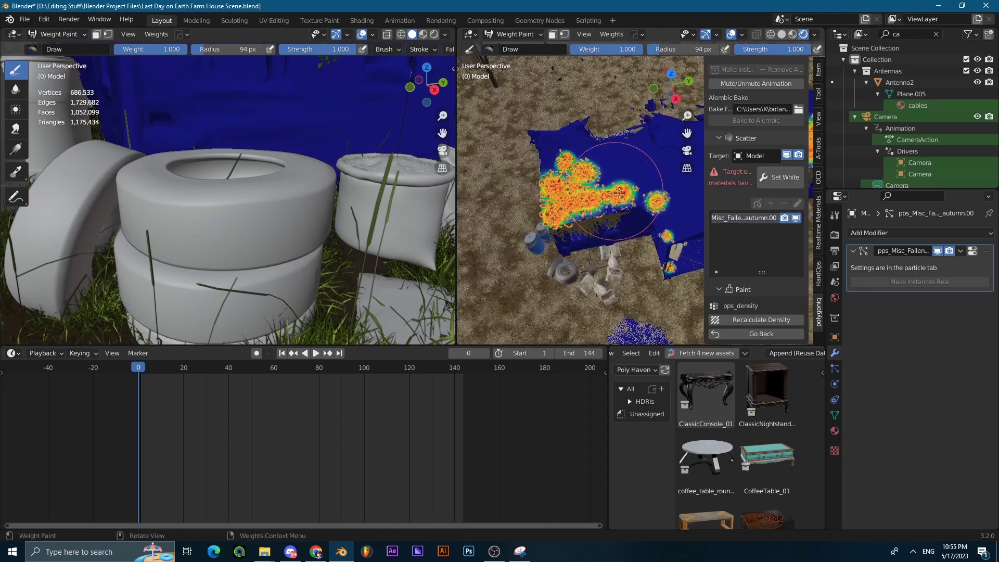
middle_click_drag(489, 197, 549, 200, "shift")
left_click_drag(546, 232, 668, 208)
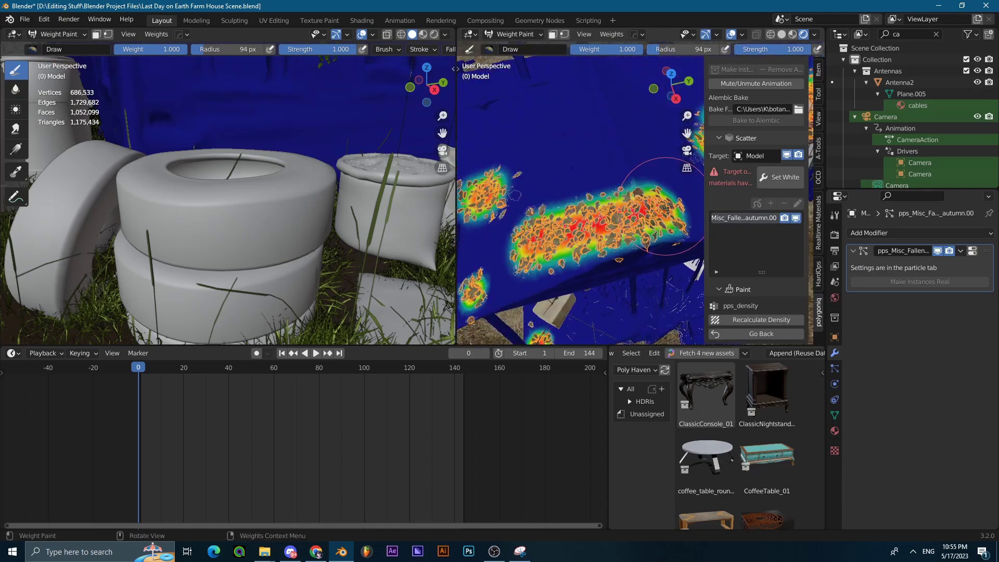
scroll(608, 240, "down", 3)
mouse_move(608, 240)
middle_mouse_down()
mouse_move(588, 172)
mouse_move(613, 187)
middle_mouse_up()
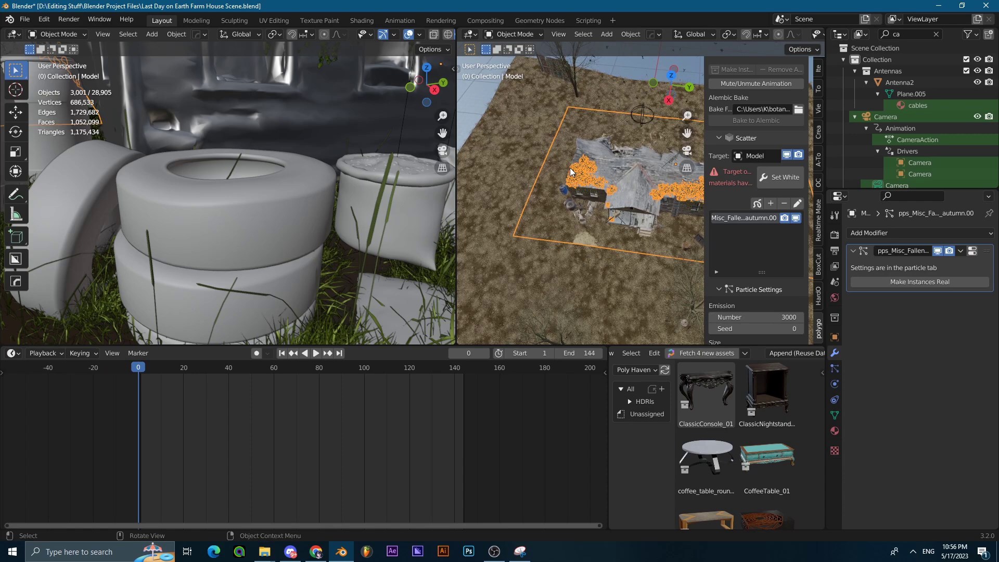
key("n")
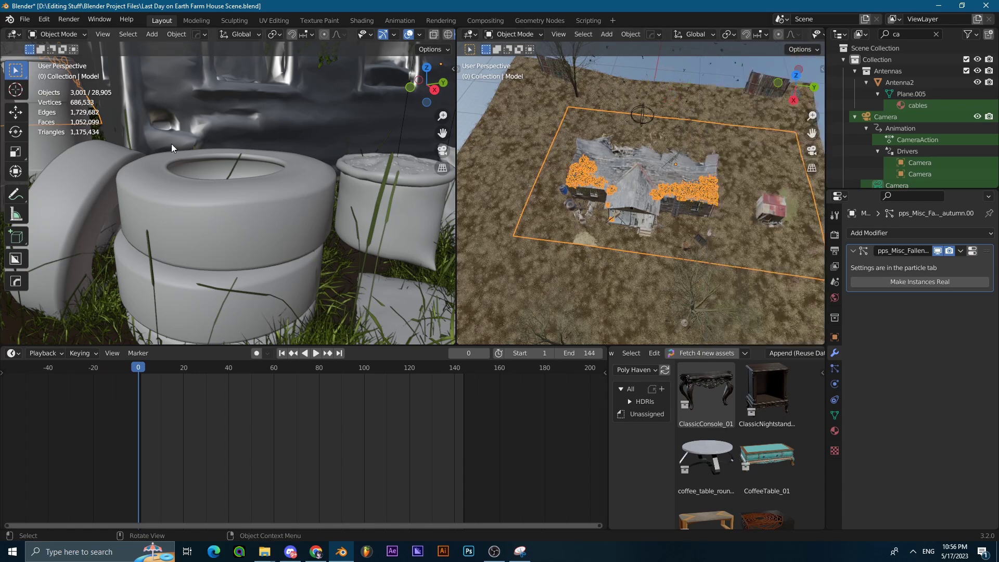
Step: Add a plane mesh, place it above the farm ground and scale it up to cover a large area
scroll(170, 145, "down", 18)
left_click(162, 165)
key("shift+a")
mouse_move(165, 163)
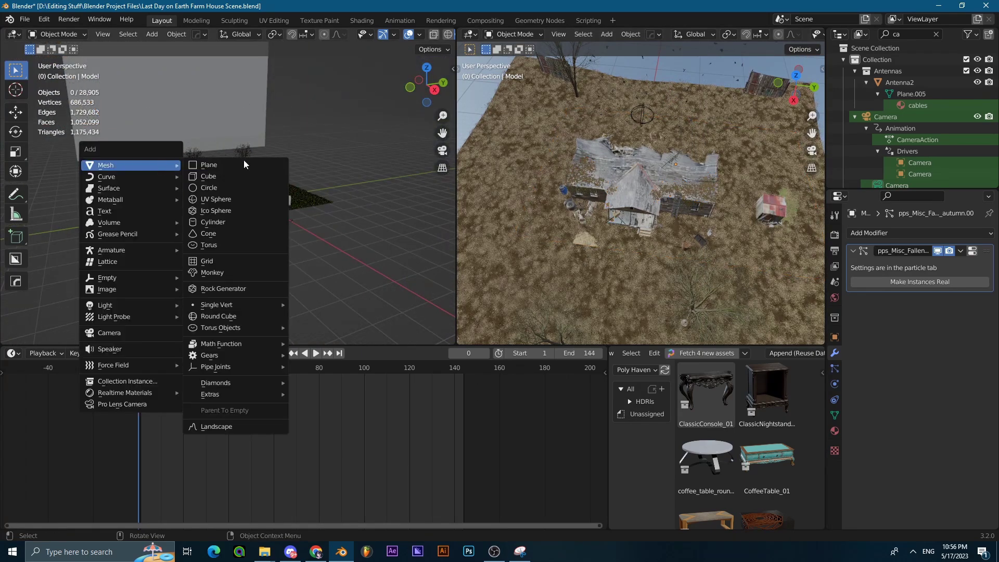
left_click(248, 166)
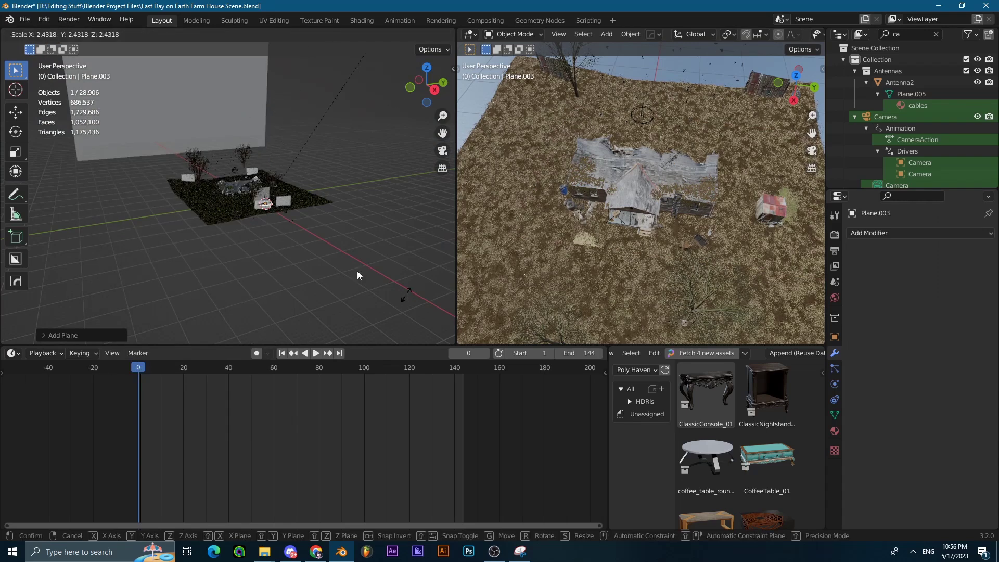
left_click(274, 135)
scroll(266, 182, "down", 3)
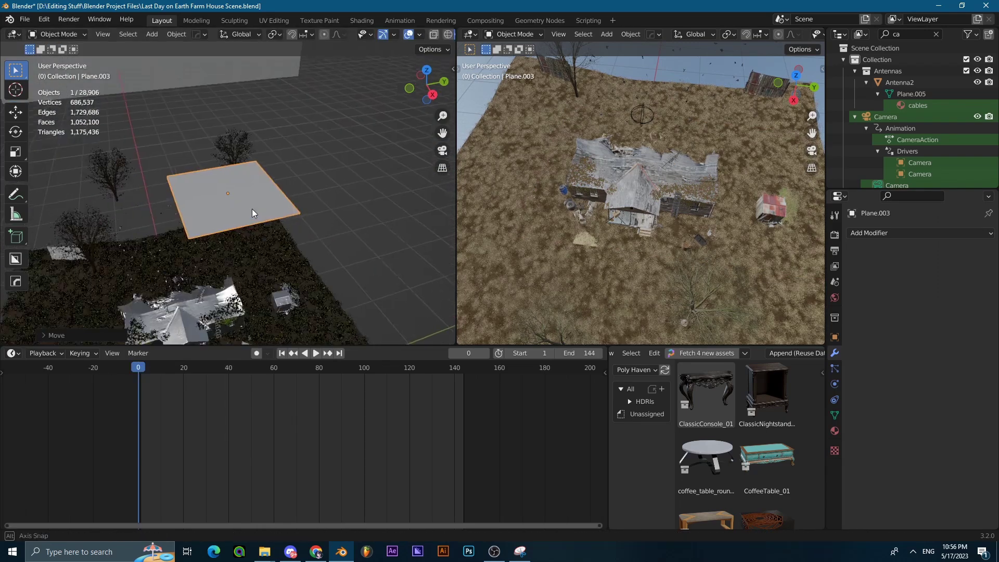
key("s")
Step: Scatter the botaniq Dry (A) grass over the new plane
scroll(269, 156, "down", 4)
key("n")
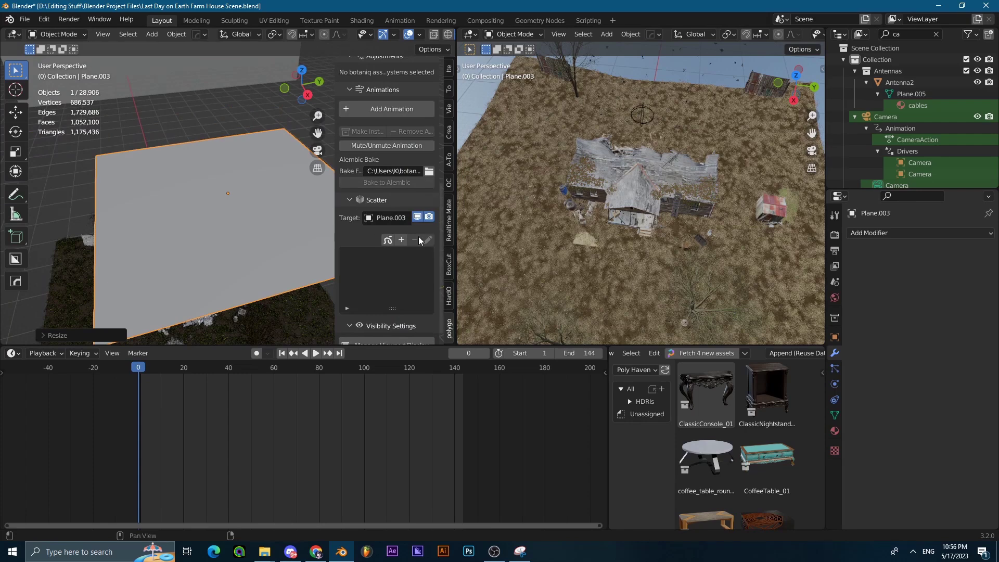
scroll(390, 211, "down", 1)
left_click(402, 230)
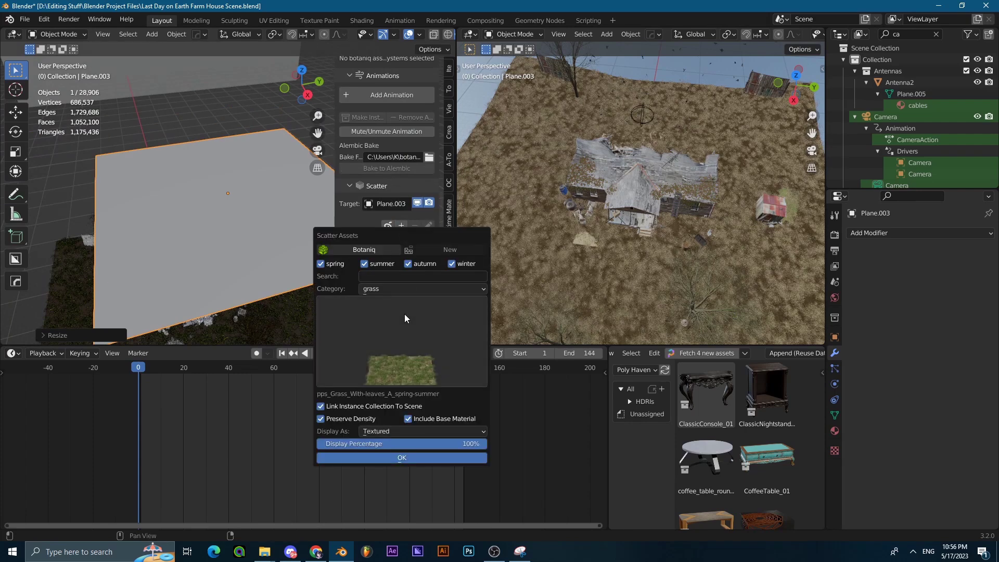
left_click(404, 313)
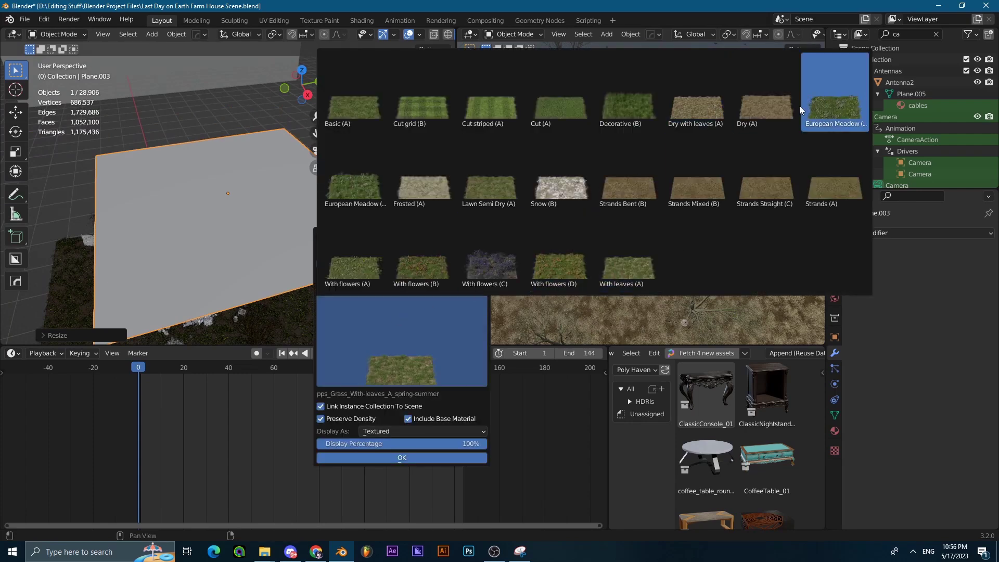
left_click(776, 117)
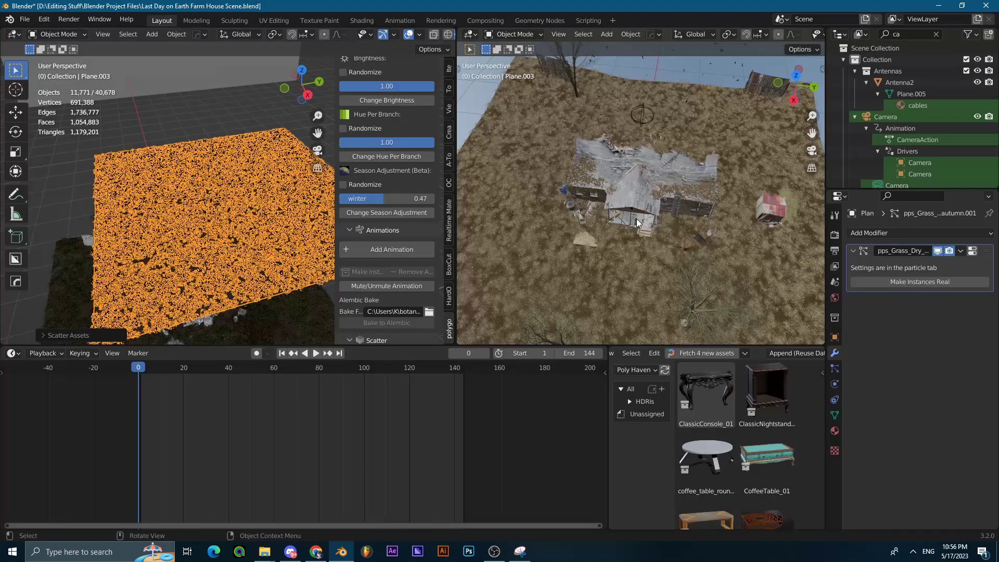
Step: Delete the test plane with the scattered dry grass, keeping the original farm ground
scroll(636, 219, "down", 4)
middle_click_drag(636, 219, 611, 189)
scroll(617, 235, "up", 3)
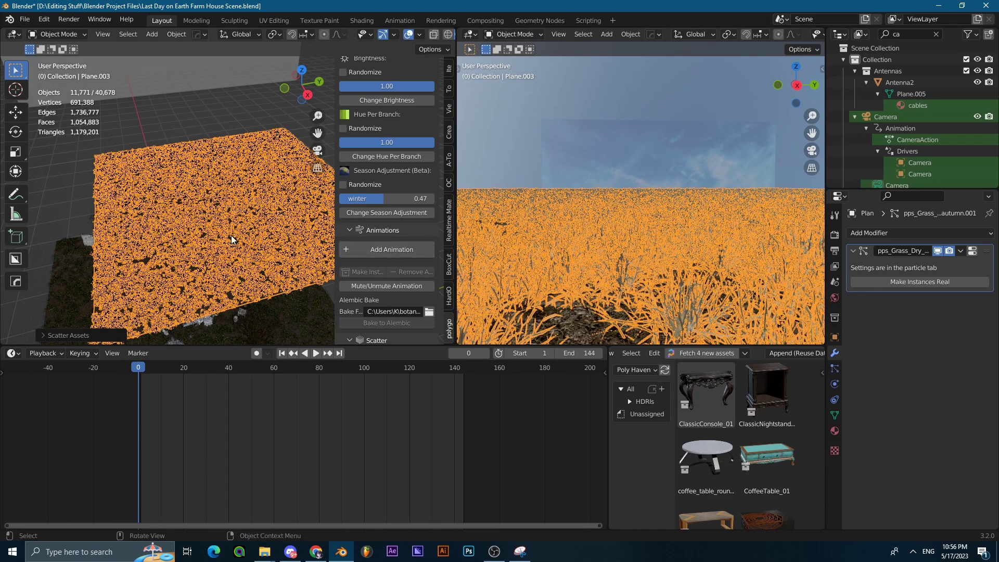
key("Delete")
key("ctrl+z")
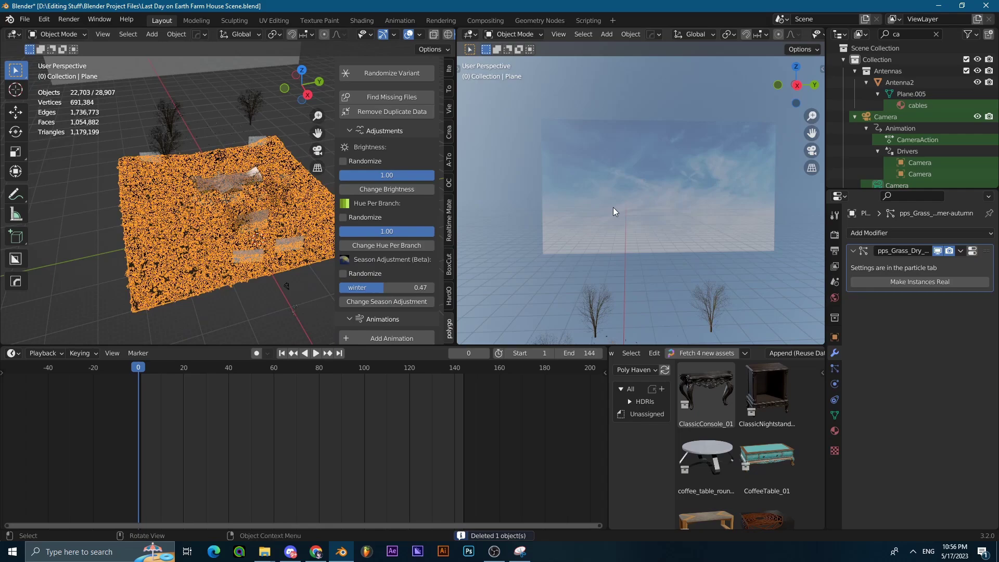
Step: Select the bare winter tree behind the front wooden fence and examine its trunk and branches up close
middle_click_drag(613, 207, 632, 221)
scroll(625, 241, "up", 6)
left_click(598, 157)
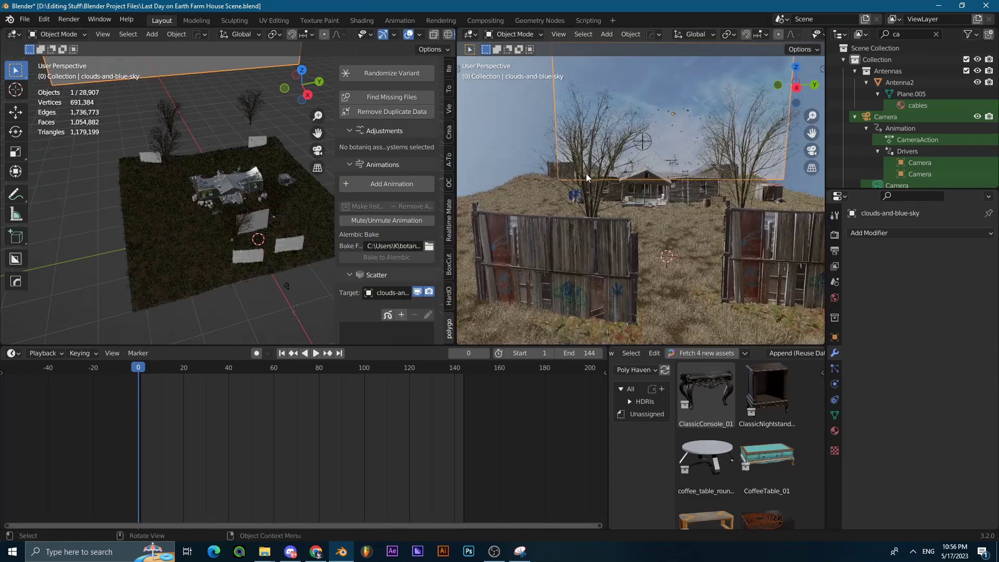
left_click(586, 173)
scroll(603, 212, "up", 6)
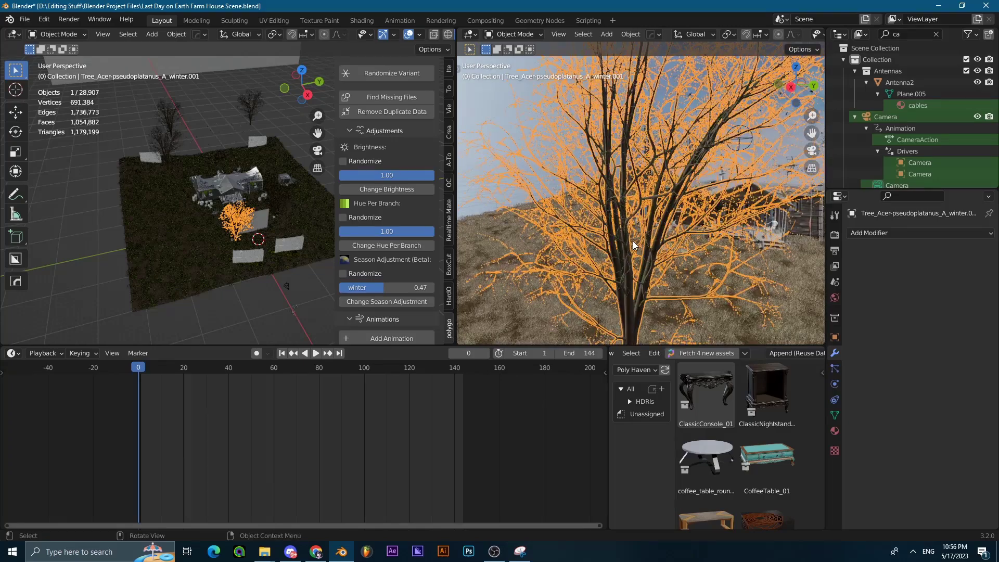
scroll(634, 245, "down", 6)
middle_click_drag(635, 247, 645, 236)
scroll(638, 248, "up", 5)
scroll(646, 237, "down", 5)
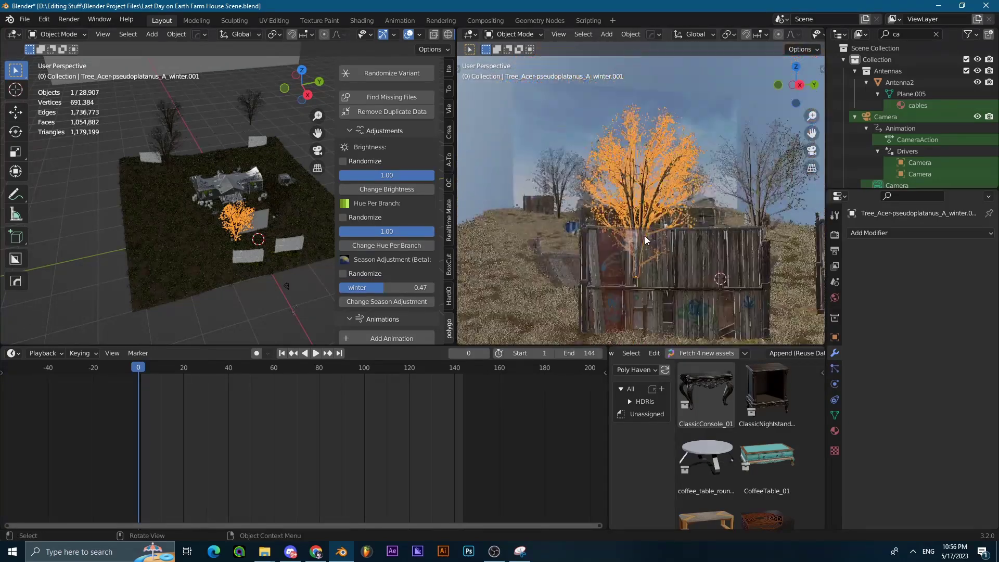
Step: Try raising the selected winter tree about 2 m along the Z axis
scroll(644, 235, "down", 6)
key("g")
key("z")
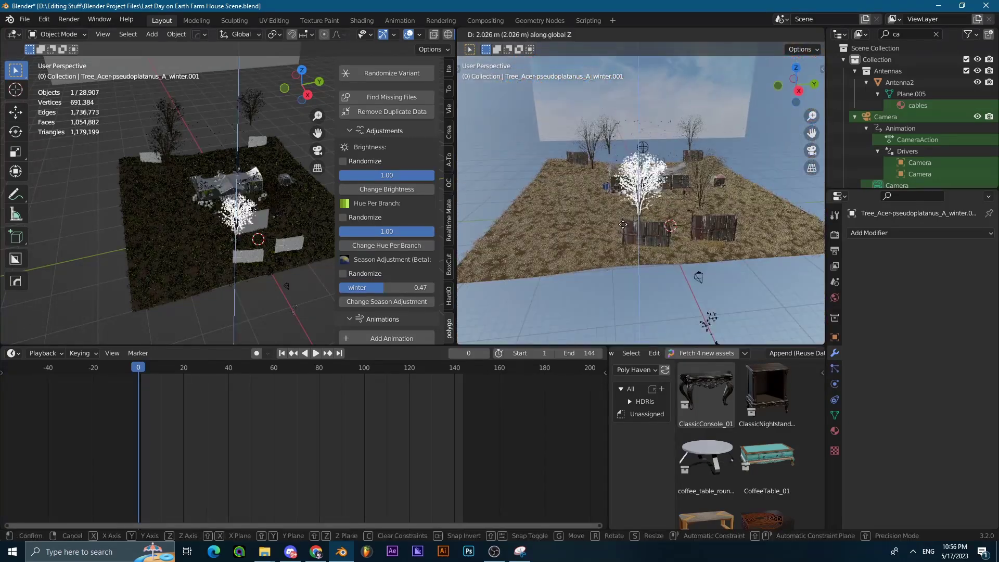
scroll(696, 190, "up", 4)
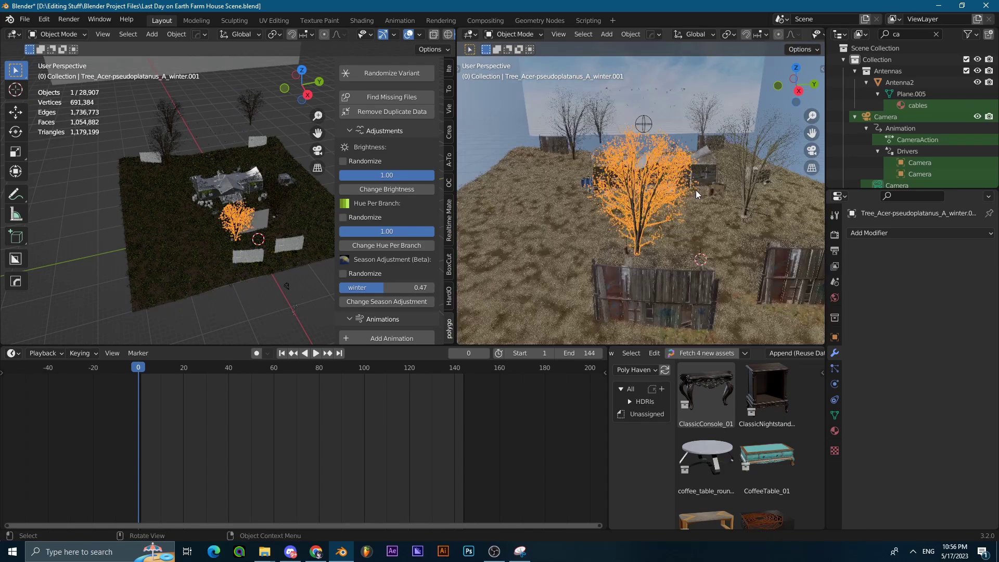
middle_click_drag(695, 190, 701, 189)
scroll(701, 189, "up", 1)
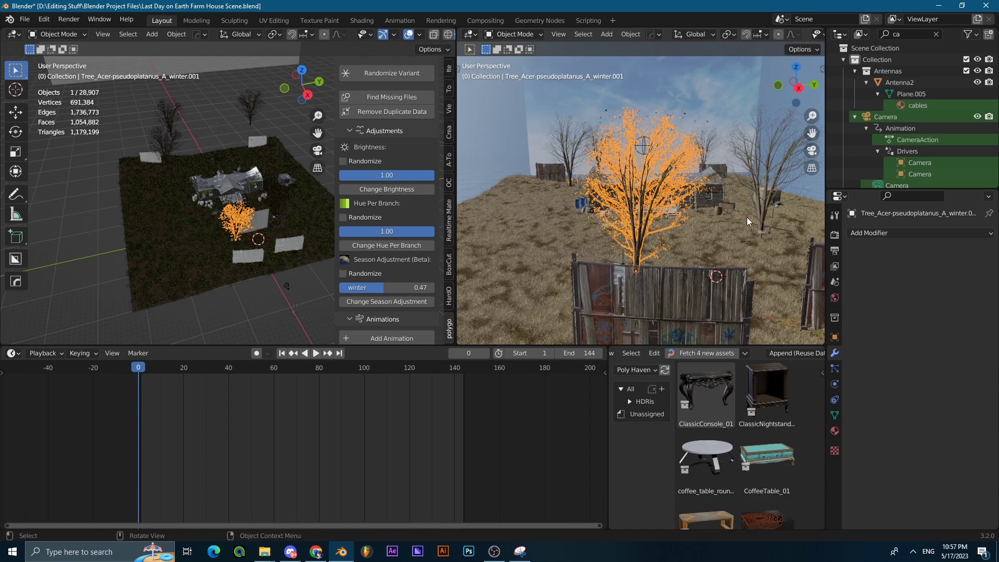
Step: Select the two winter trees behind the front fences in turn and examine each up close and from afar
left_click(759, 191)
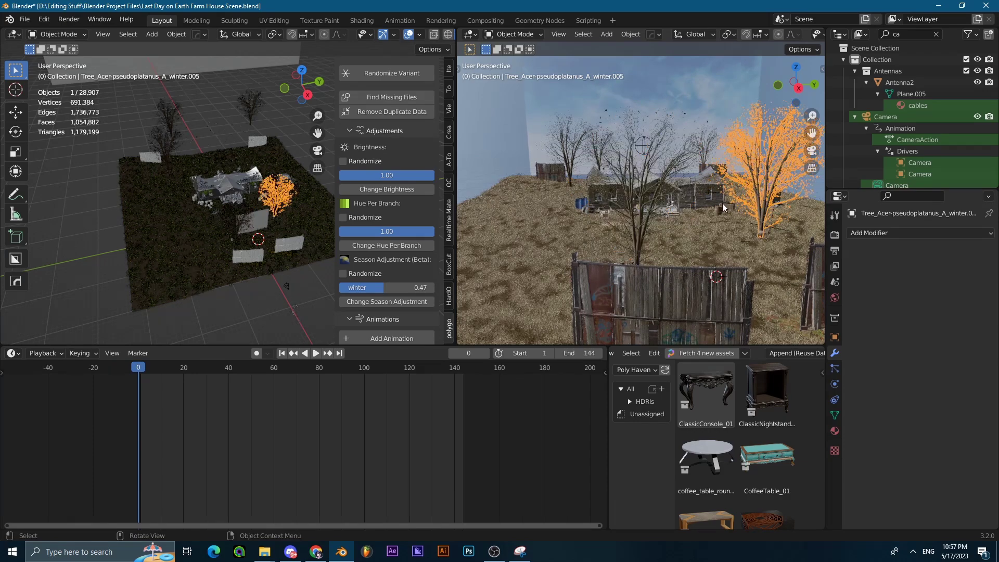
key("KP_Decimal")
scroll(619, 219, "up", 2)
middle_click_drag(620, 219, 648, 231)
scroll(582, 228, "down", 5)
left_click(569, 211)
key("KP_Decimal")
scroll(645, 241, "up", 3)
scroll(635, 240, "down", 3)
scroll(645, 234, "down", 4)
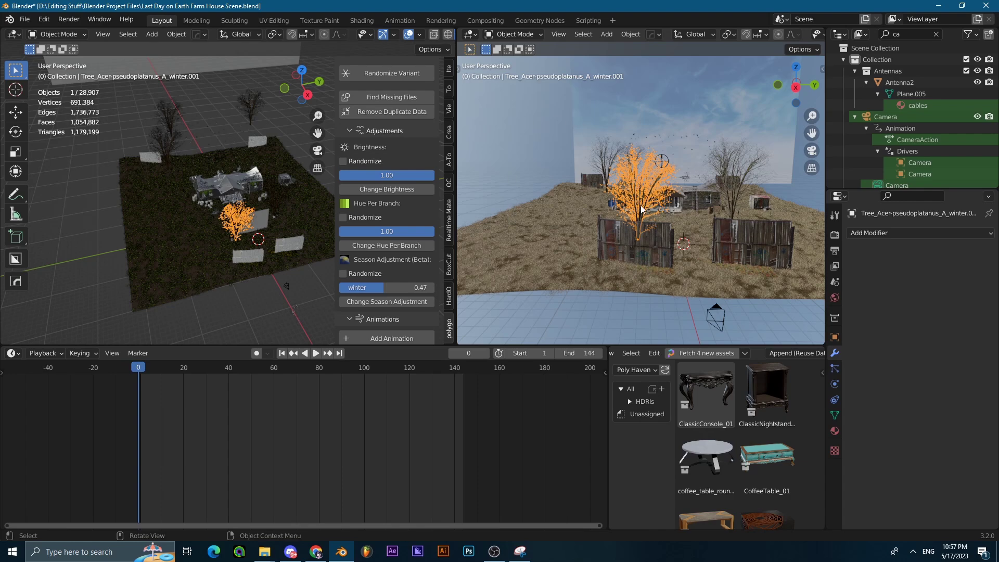
middle_click_drag(640, 208, 542, 213)
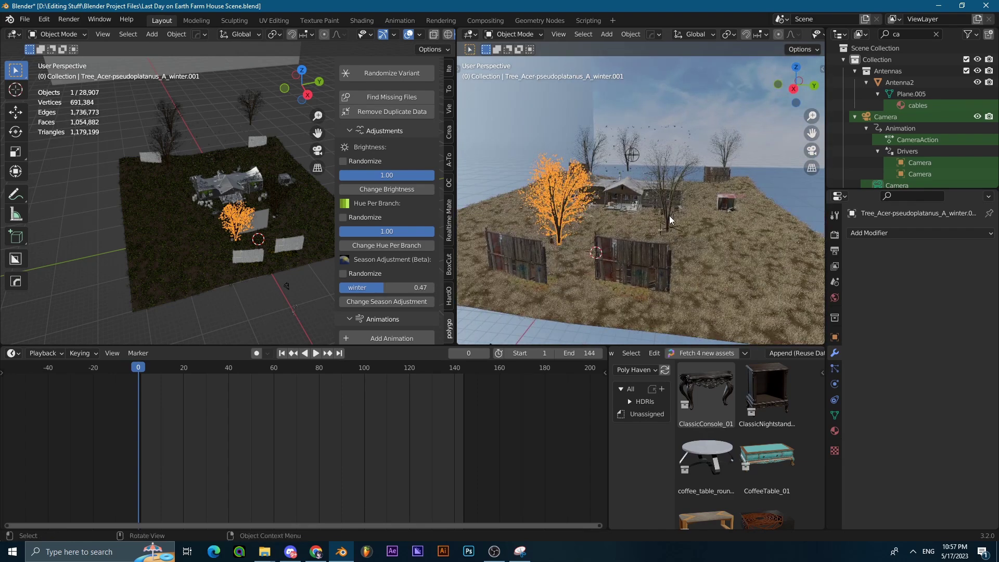
Step: Try making a linked duplicate of the winter tree behind the second front fence, and delete it
left_click(667, 214)
scroll(667, 218, "up", 5)
middle_click_drag(666, 218, 641, 238)
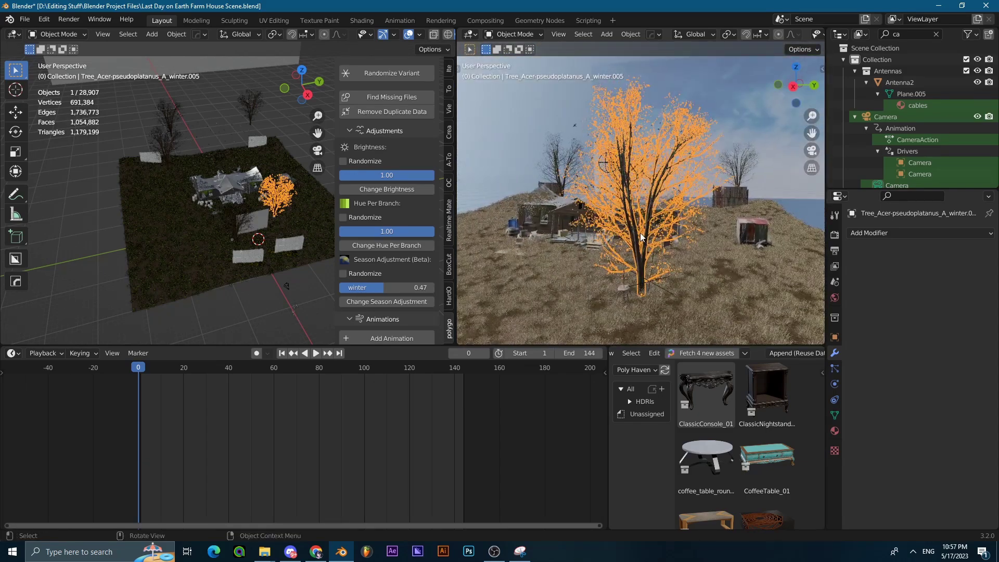
key("alt+d")
left_click(511, 181)
key("Delete")
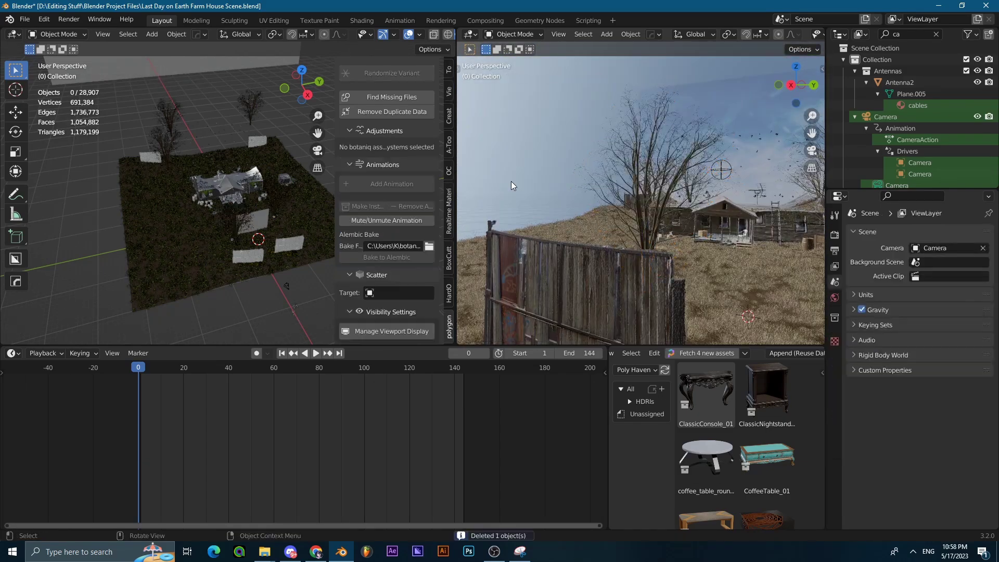
Step: Make two linked duplicates of the winter tree behind the front fence, placing them one after another beyond the original
middle_click_drag(640, 198, 665, 200)
left_click(651, 204)
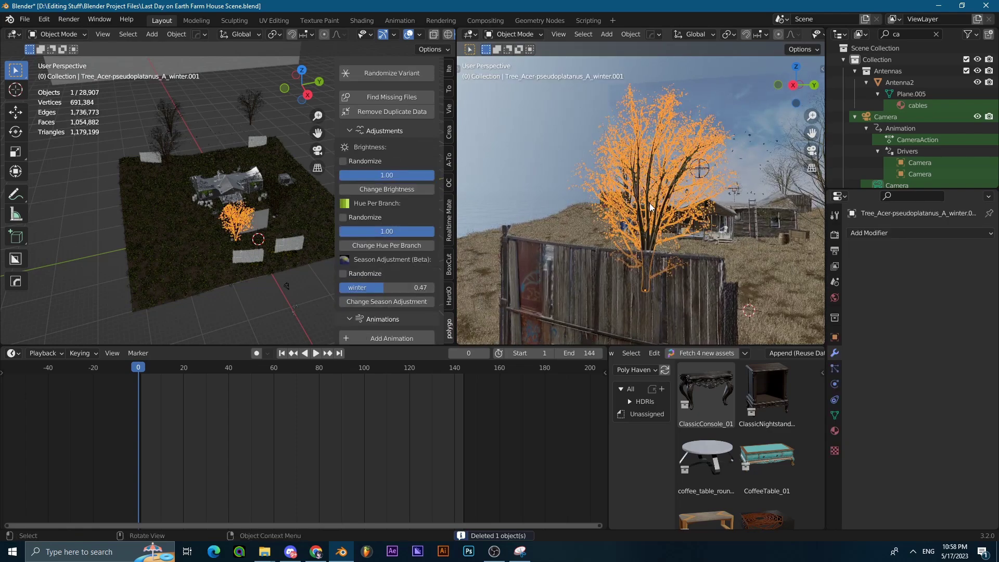
middle_click_drag(633, 201, 598, 203)
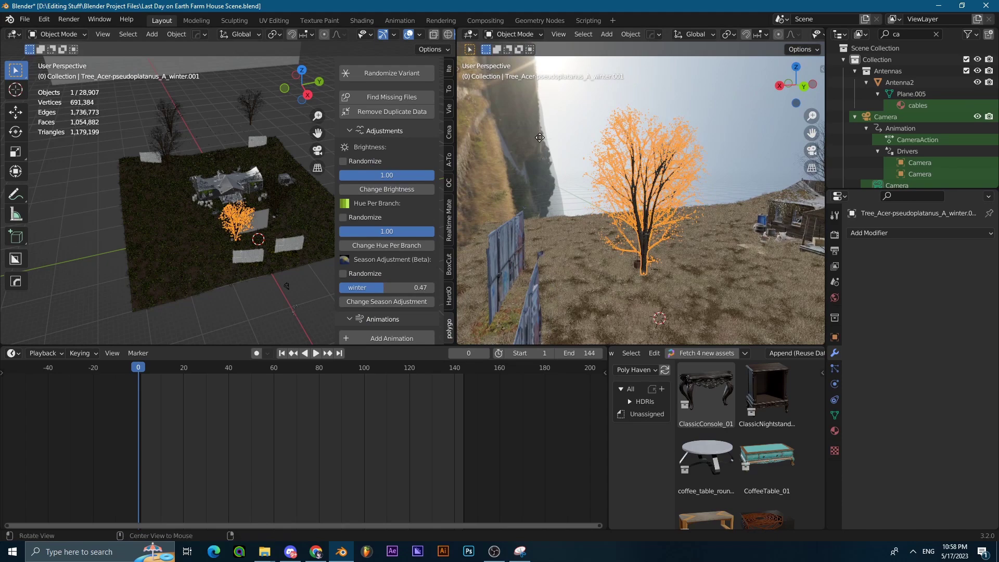
key("shift+d")
left_click(525, 146)
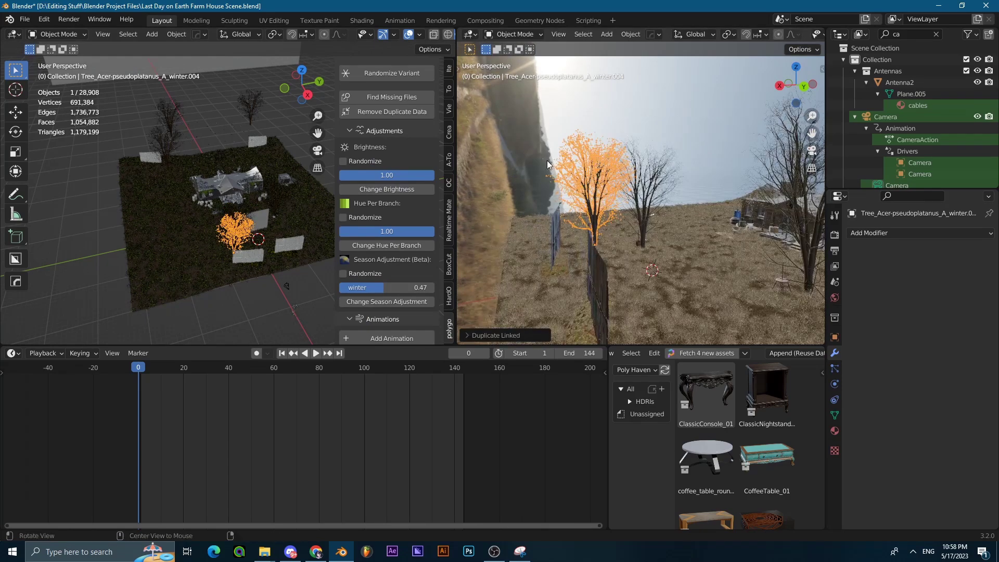
key("alt+d")
left_click(483, 153)
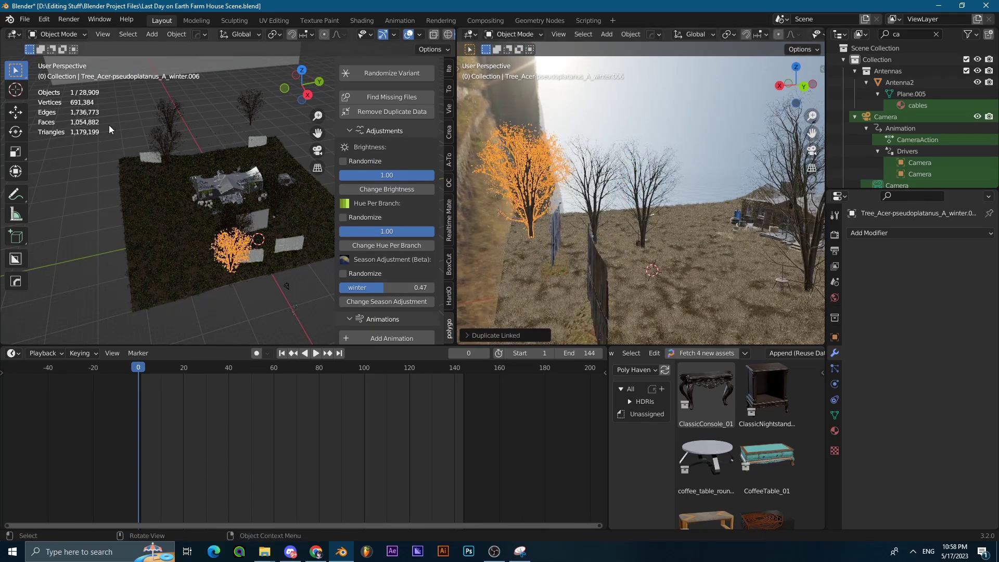
middle_click_drag(497, 175, 586, 184)
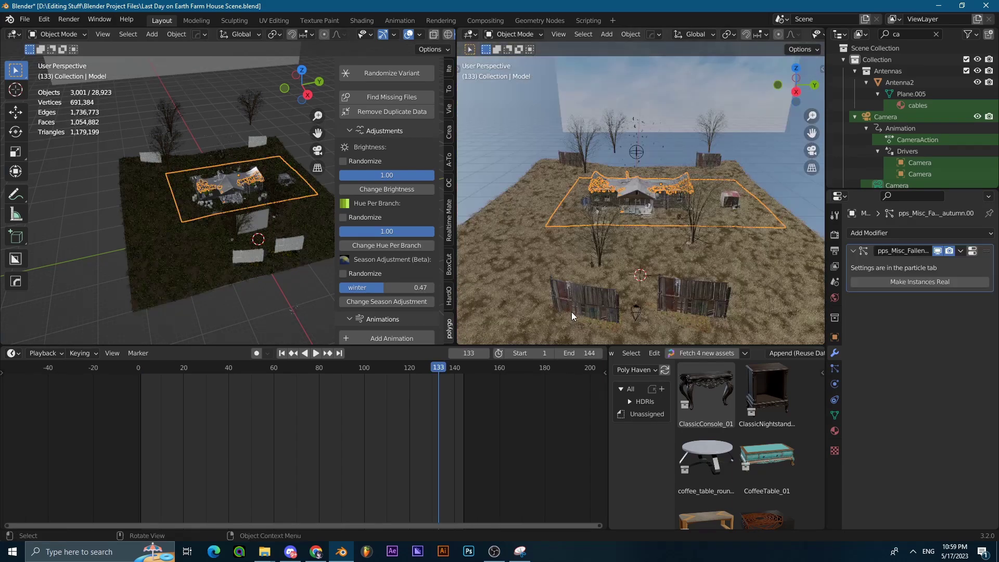
Step: Select one of the front wooden fences and examine it up close and against the fence beside it
left_click(573, 311)
left_click(595, 297)
key("KP_Decimal")
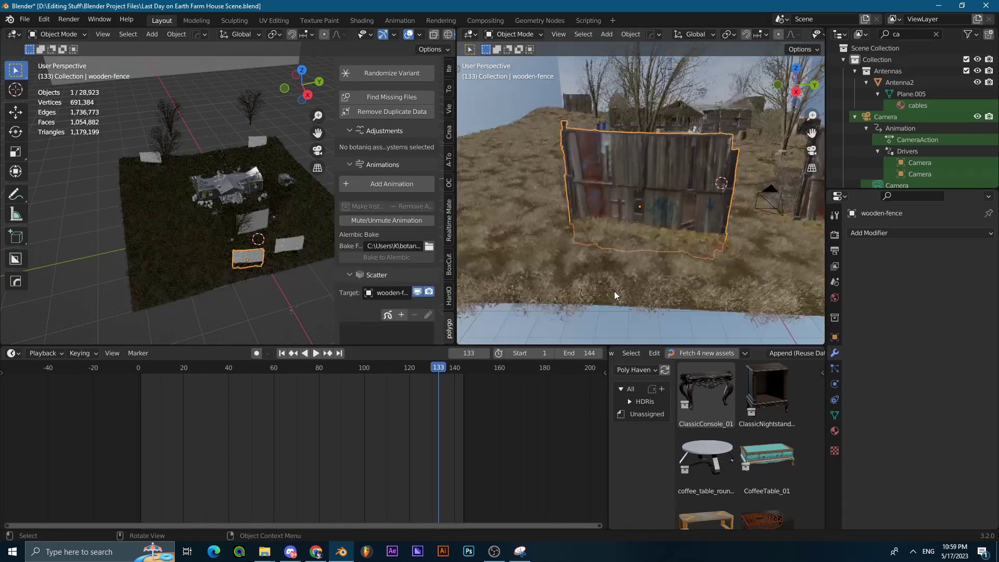
middle_click_drag(614, 291, 653, 241)
scroll(649, 242, "down", 3)
scroll(638, 238, "up", 3)
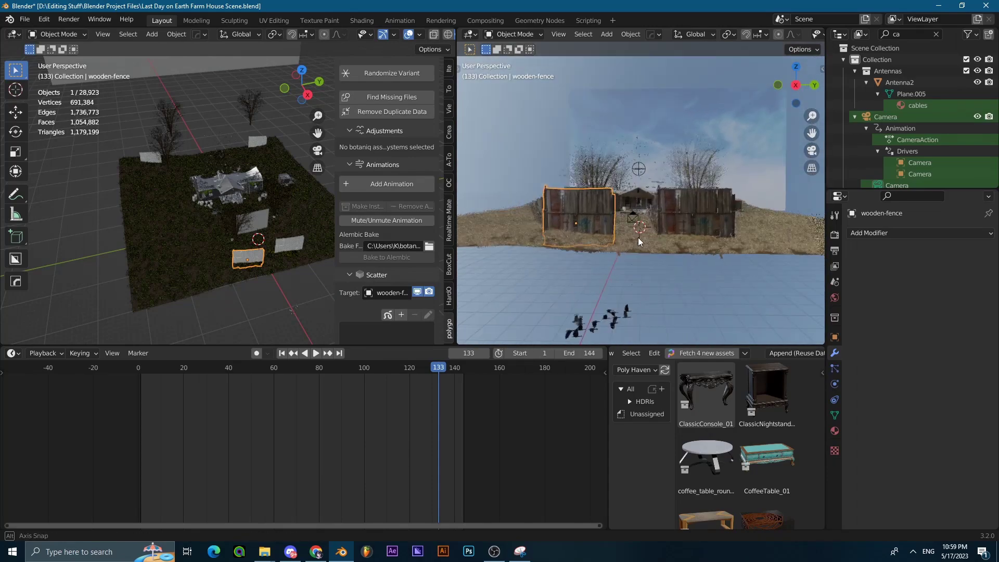
Step: Look through the scene camera at frames 0 and 94, and compare with the overall view of the fences
left_click(812, 151)
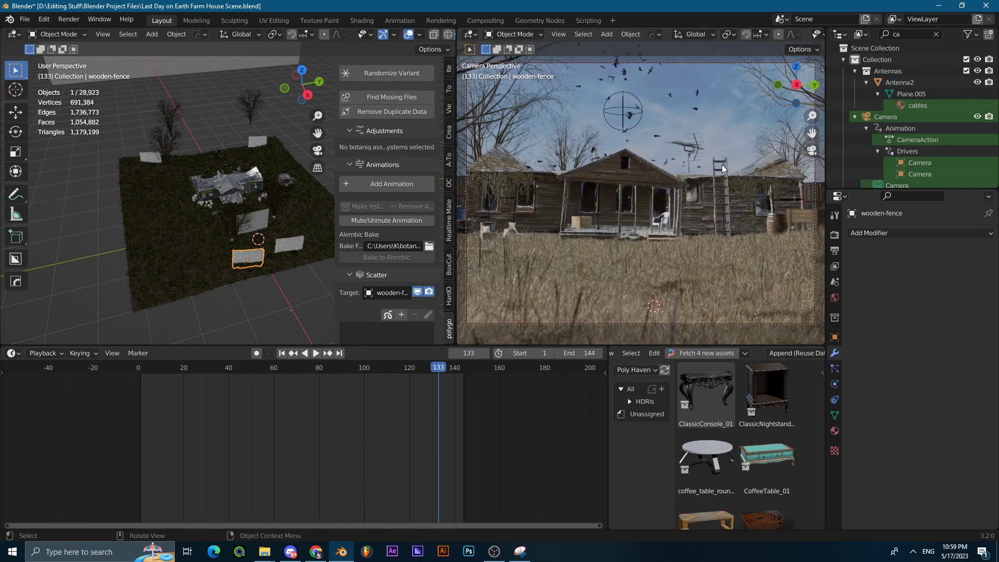
left_click_drag(258, 366, 92, 370)
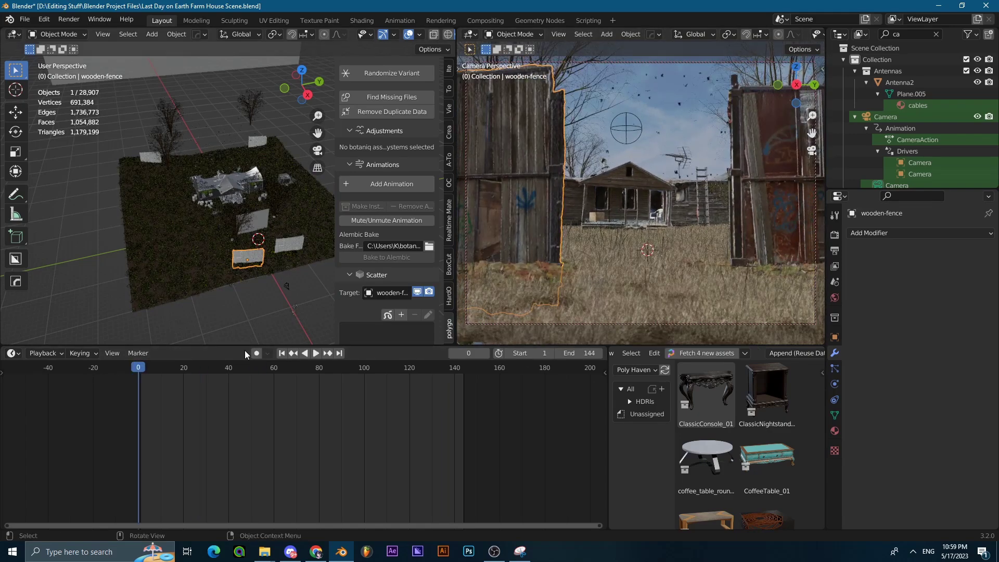
mouse_move(348, 367)
left_mouse_down()
mouse_move(385, 364)
mouse_move(351, 366)
left_mouse_up()
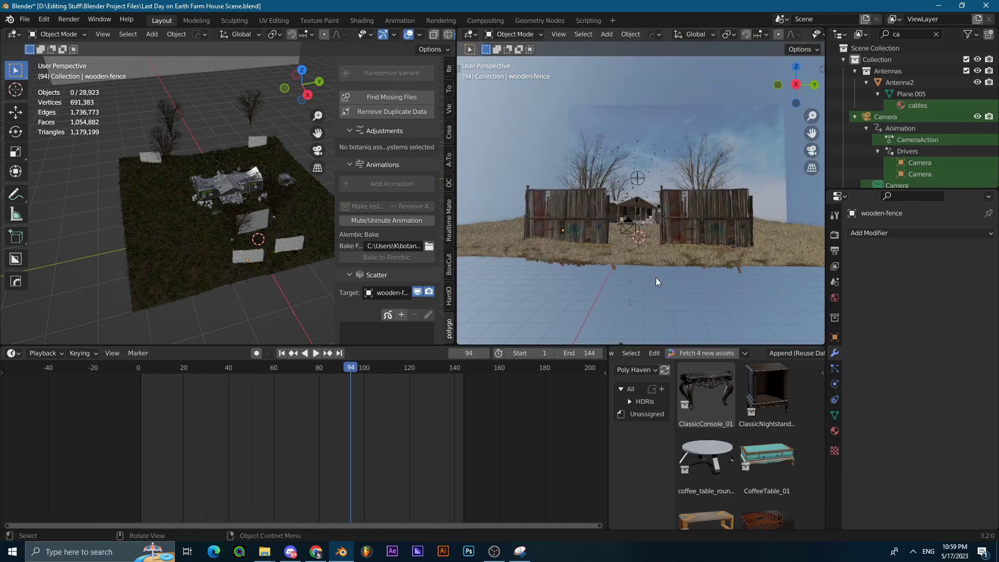
middle_click_drag(656, 277, 642, 251)
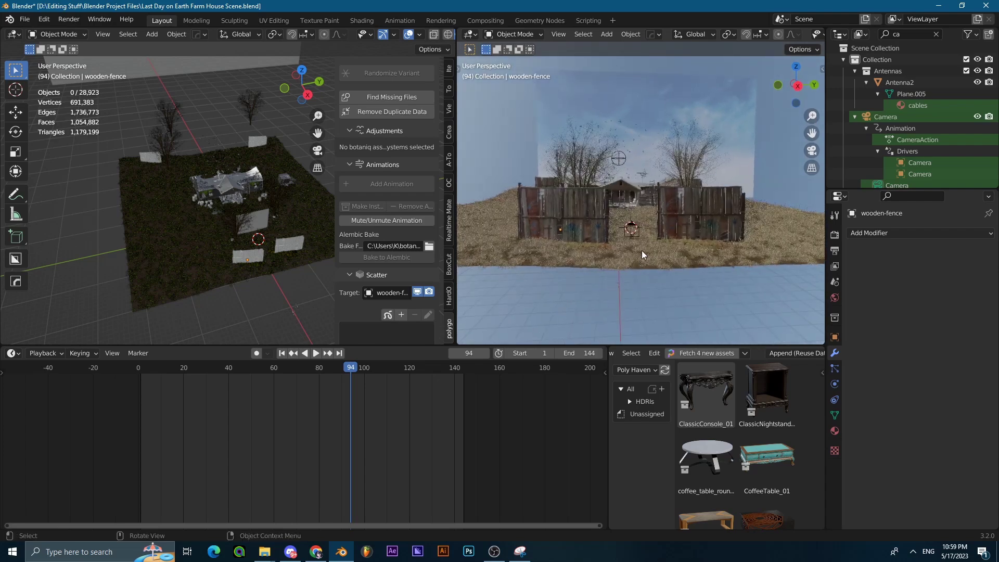
Step: Preview the camera move from frame 0 through the camera, return to frame 0 and leave the camera view
left_click(811, 150)
left_click_drag(282, 364, 138, 371)
key("space")
mouse_move(204, 381)
left_mouse_down()
mouse_move(336, 376)
mouse_move(190, 376)
left_mouse_up()
key("space")
left_click(316, 353)
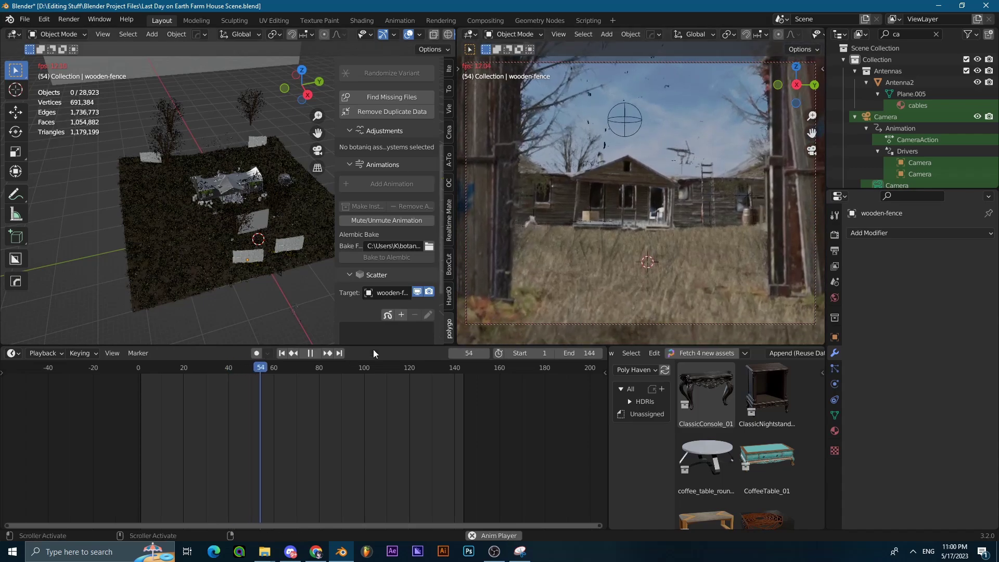
left_click(310, 353)
left_click_drag(255, 370, 138, 371)
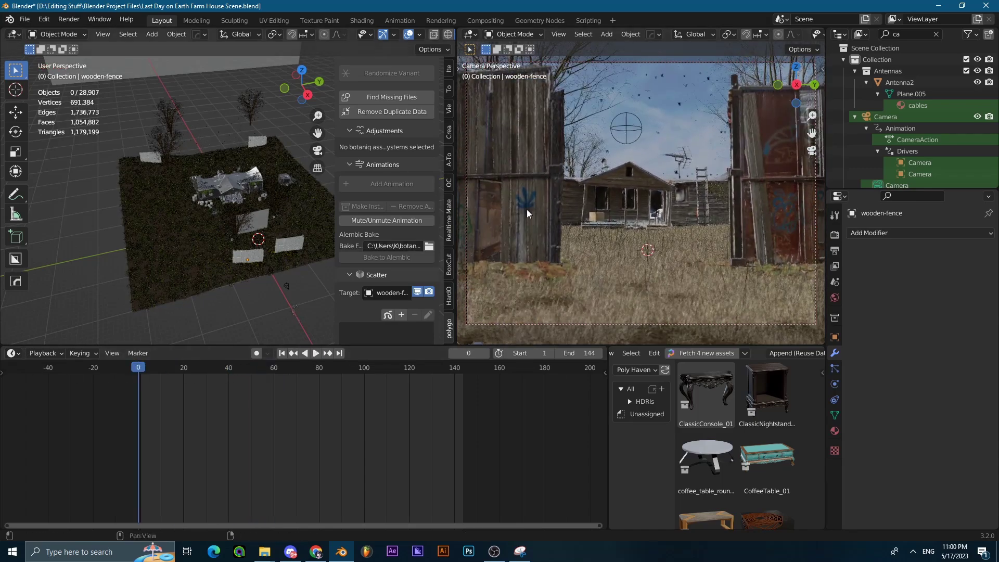
left_click(812, 151)
scroll(629, 180, "down", 4)
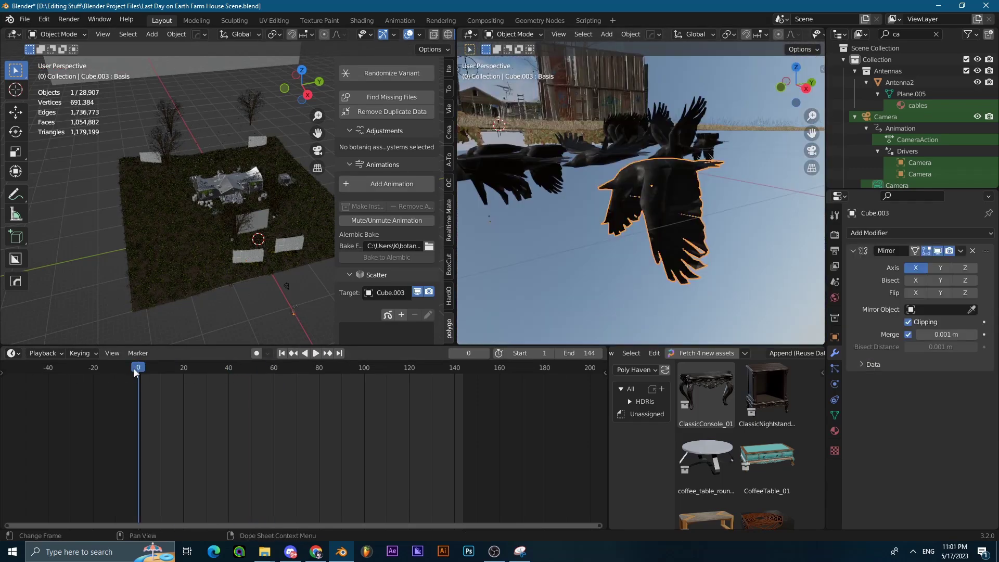
Step: Enter Edit Mode on the selected crow and inspect its wing and body mesh up close
key("ctrl+Tab")
left_click(627, 148)
middle_click_drag(645, 175, 644, 256)
scroll(644, 256, "up", 4)
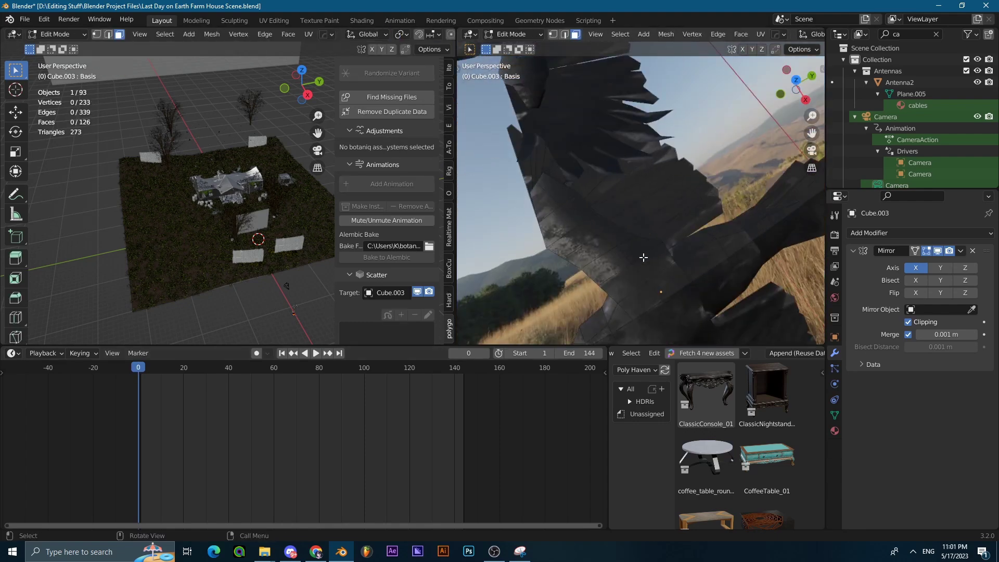
key("ctrl+Tab")
left_click(499, 209)
key("Tab")
middle_click_drag(641, 254, 646, 197)
scroll(657, 181, "down", 3)
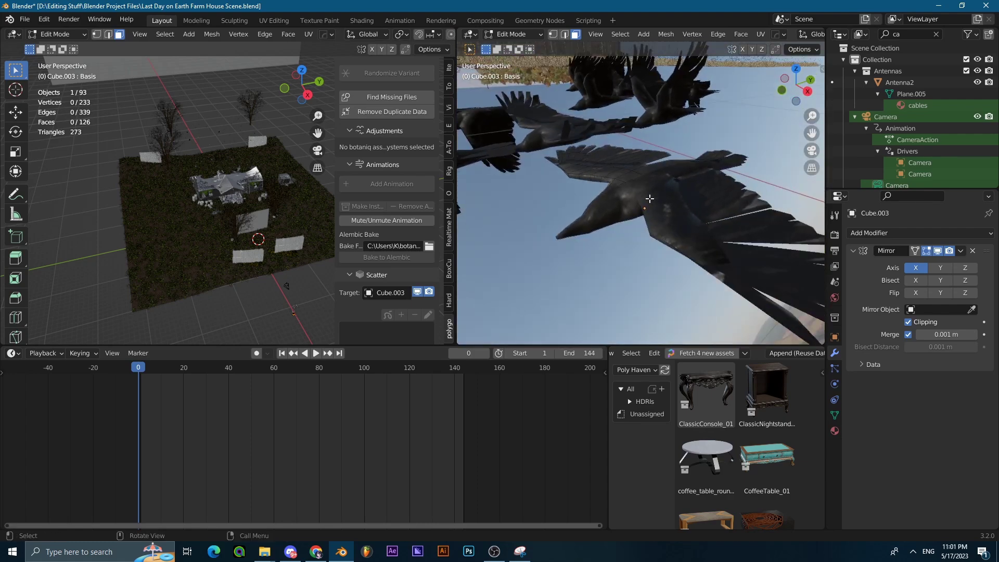
Step: Return the crow to Object Mode and play the wing-flap animation of the crow flock twice
scroll(645, 194, "down", 2)
key("ctrl+Tab")
left_click(486, 191)
key("space")
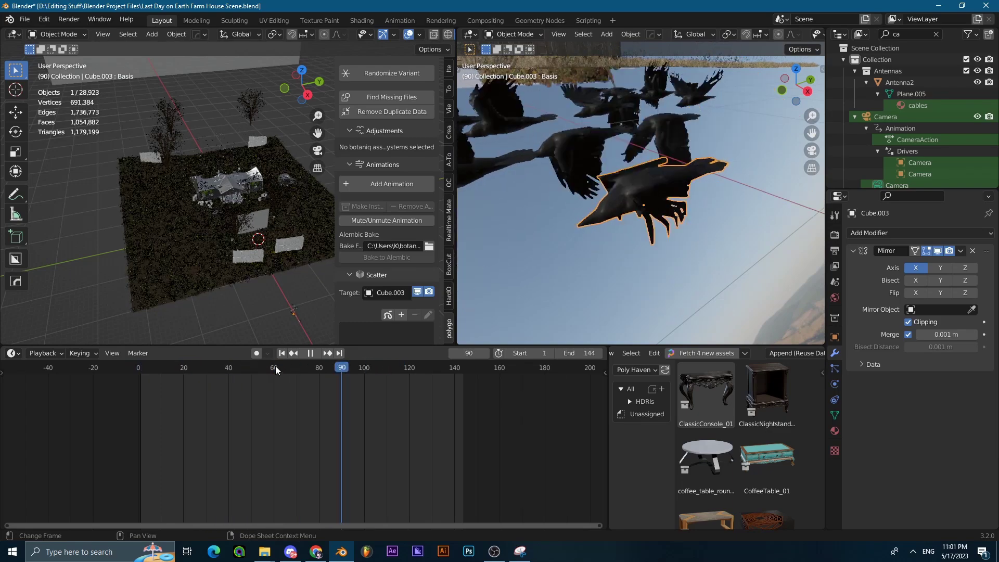
key("Escape")
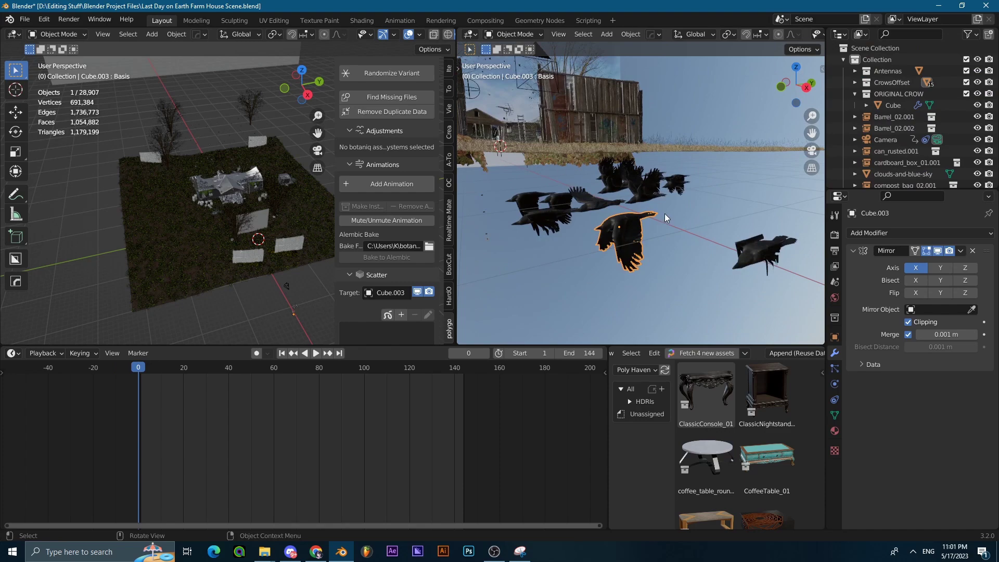
key("space")
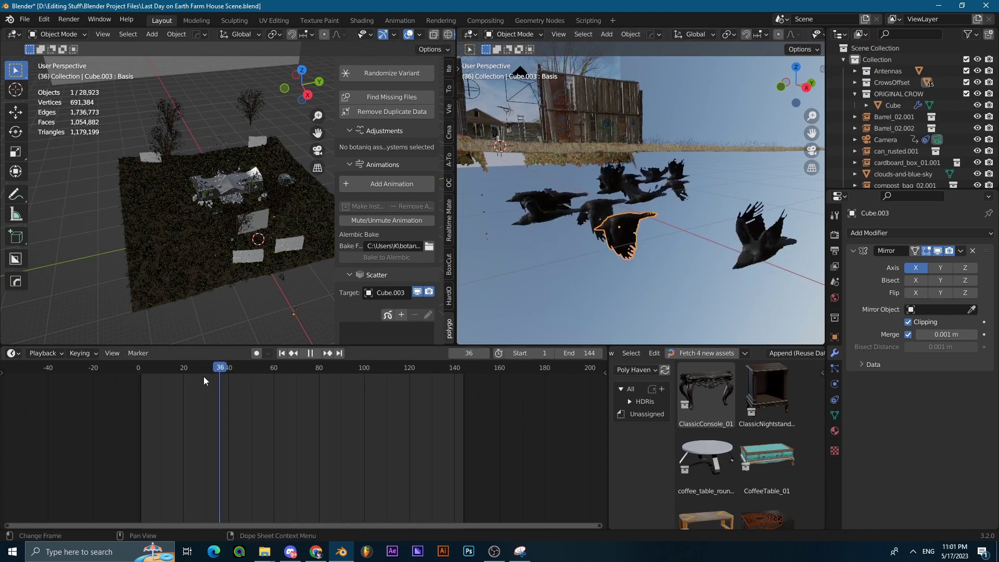
key("space")
Step: Select the bare winter tree behind the front wooden fence
middle_click_drag(485, 237, 551, 146)
left_click(625, 148)
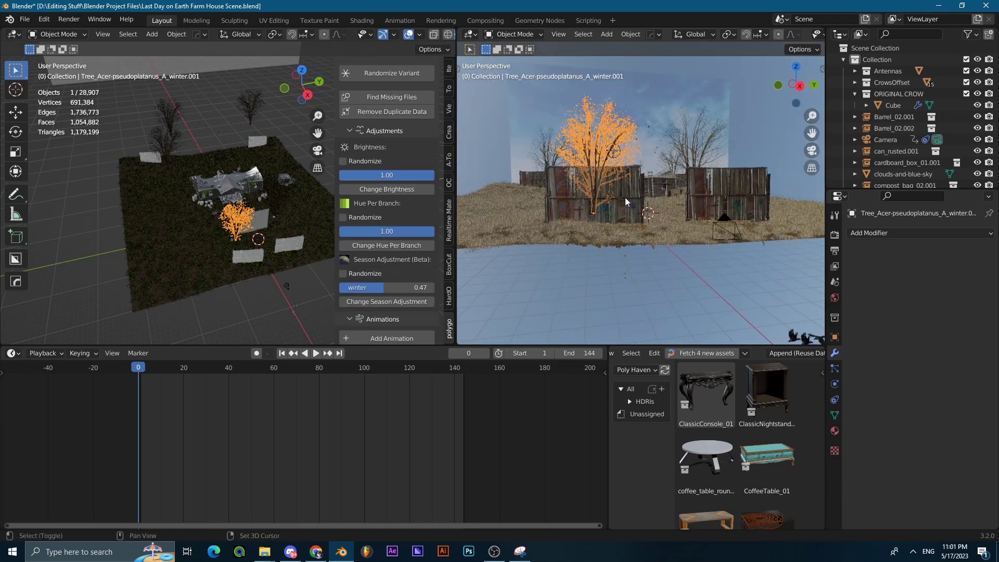
middle_click_drag(625, 198, 545, 199, "shift")
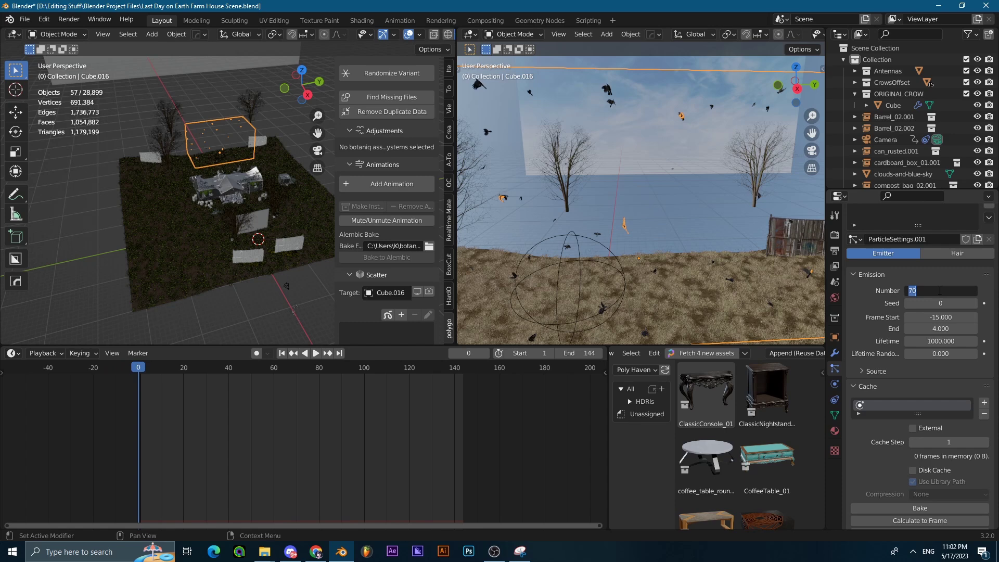
Step: Confirm 70 as the crow emitter's particle number and examine its cache, Boids physics and movement settings
key("Return")
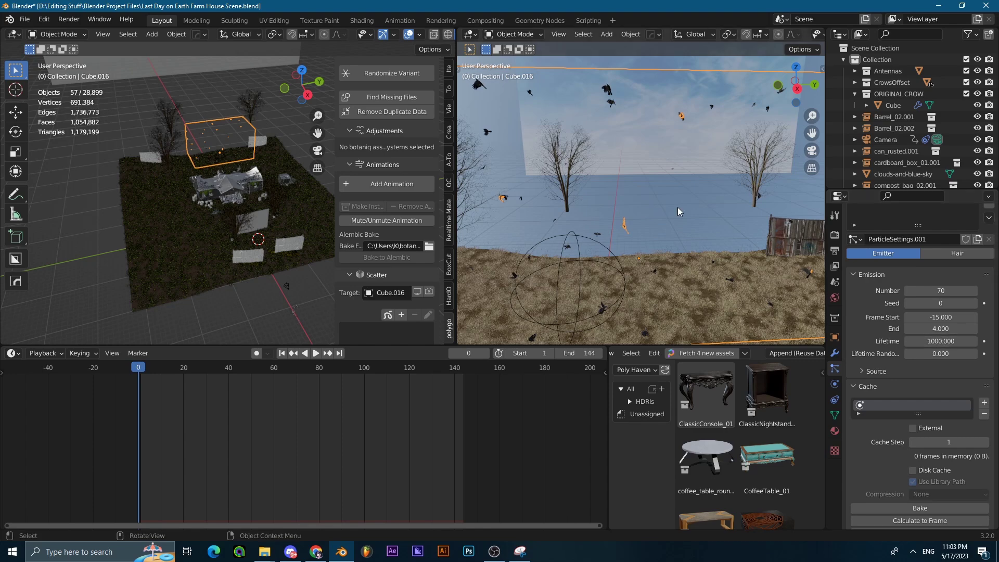
mouse_move(644, 181)
middle_mouse_down()
mouse_move(621, 177)
mouse_move(651, 180)
middle_mouse_up()
scroll(859, 369, "down", 7)
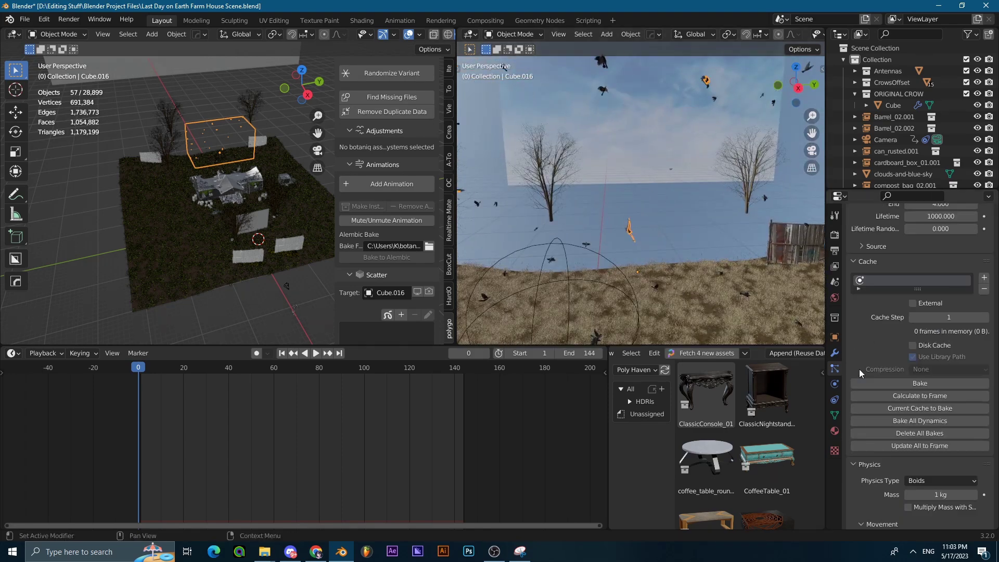
scroll(861, 367, "down", 5)
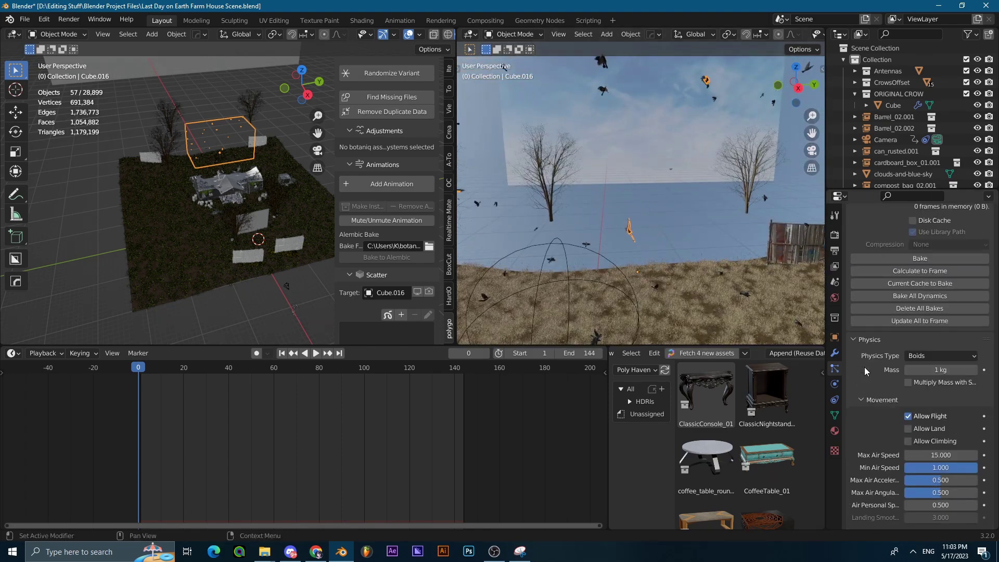
left_click(912, 358)
scroll(874, 367, "down", 12)
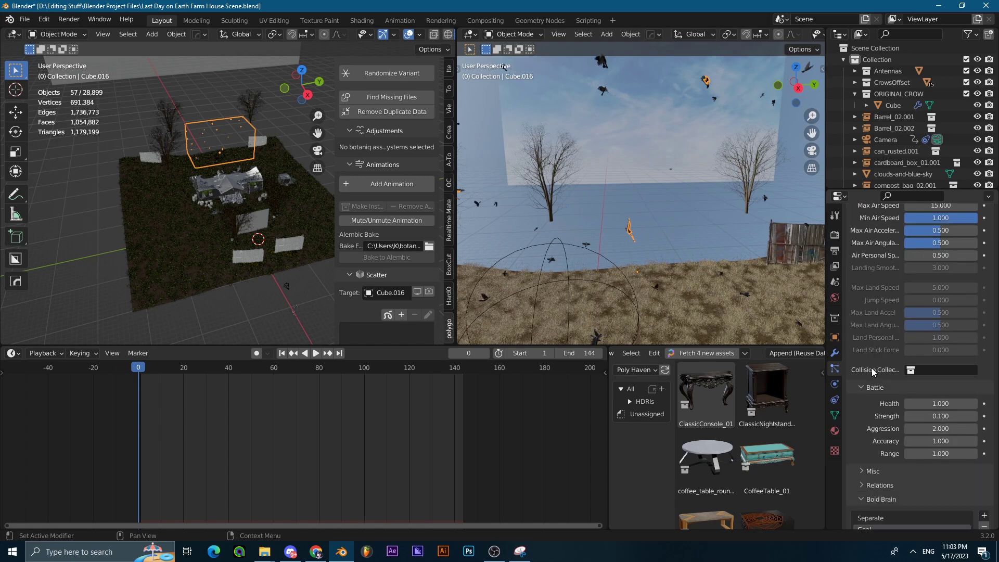
scroll(872, 368, "up", 4)
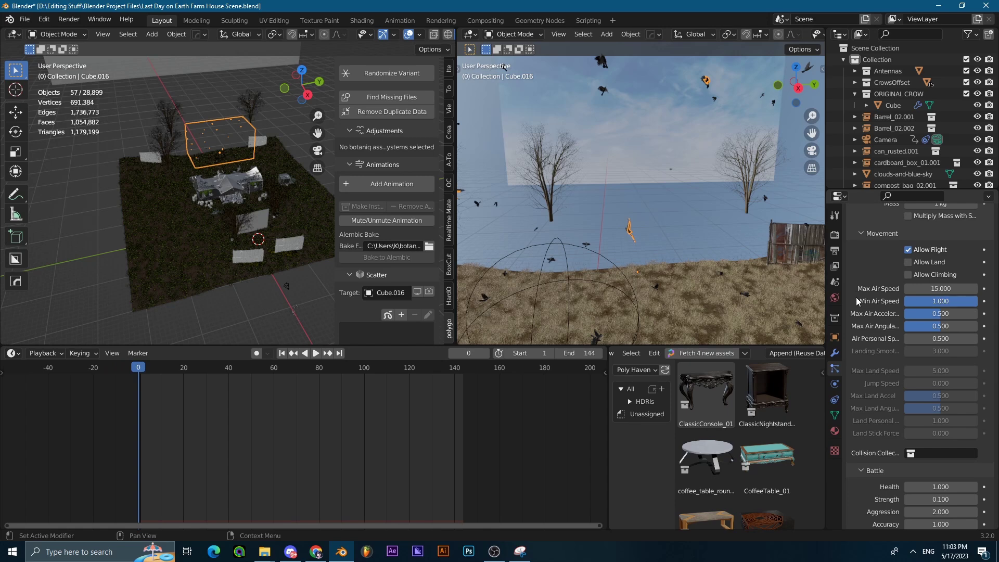
Step: Examine the crow emitter's Render As and Instance Collection settings, and view the emitter box above the field
scroll(857, 298, "down", 15)
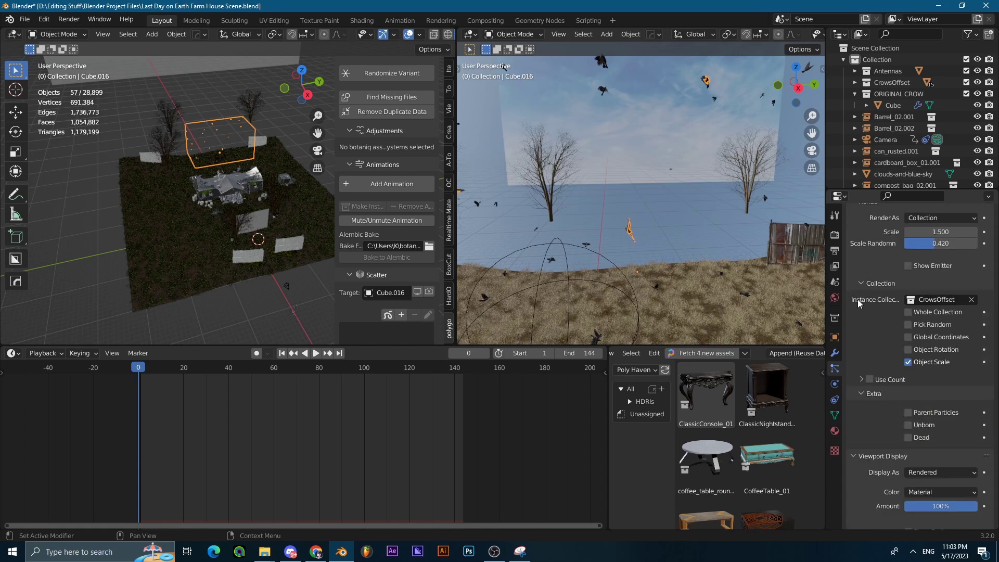
scroll(858, 298, "up", 2)
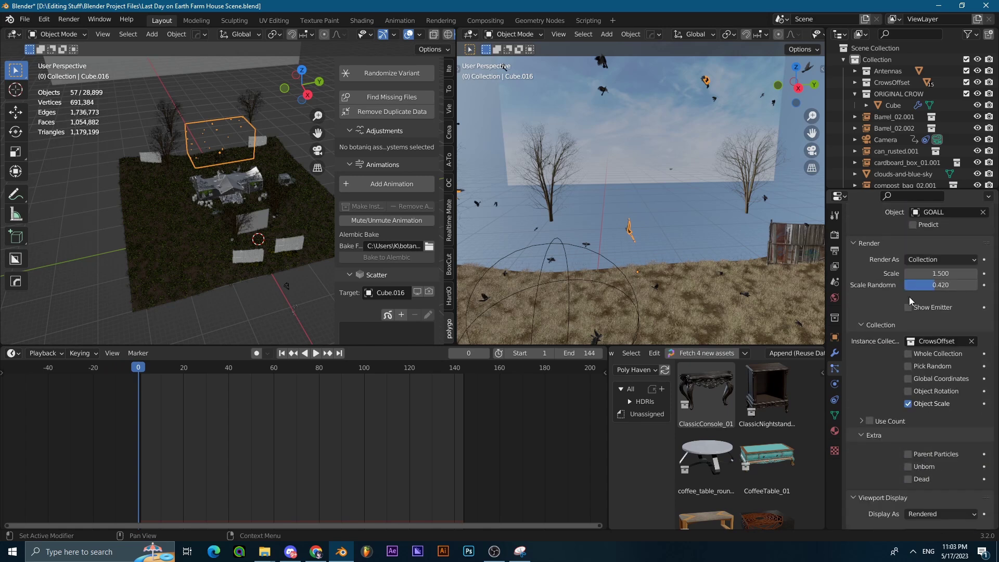
left_click(920, 258)
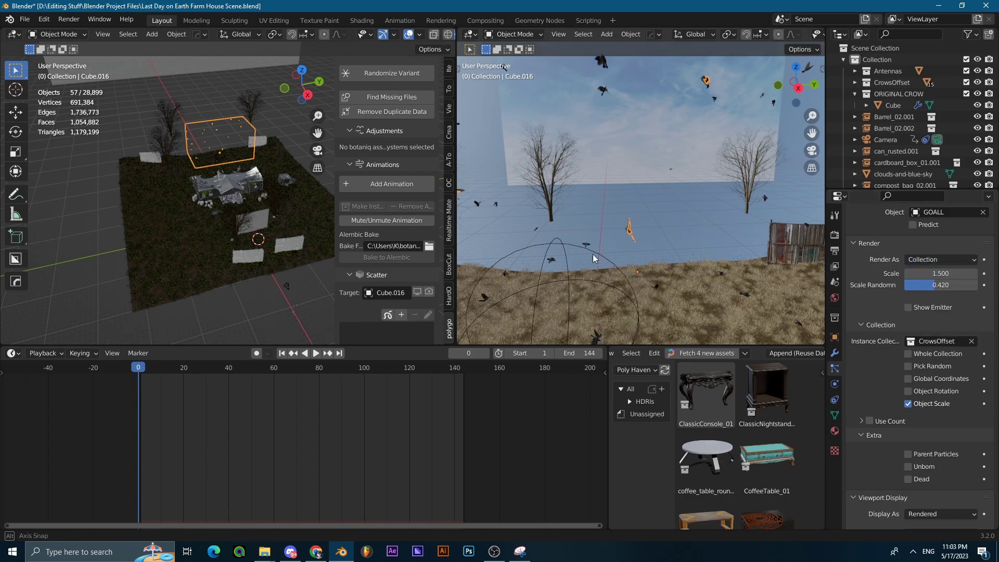
middle_click_drag(593, 254, 673, 227)
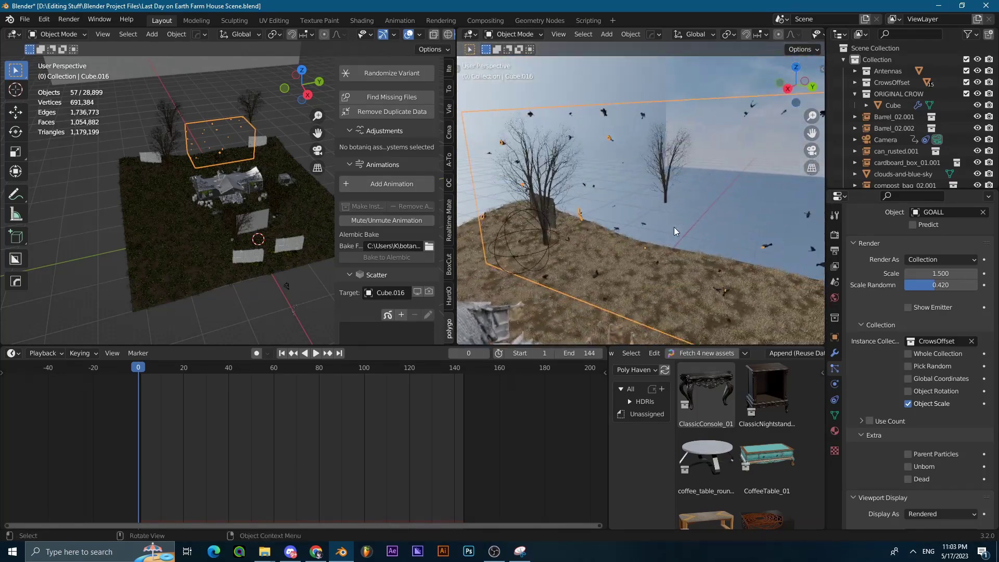
Step: Examine the crow emitter's Render As options and view the flock from a distance and close up
left_click(938, 260)
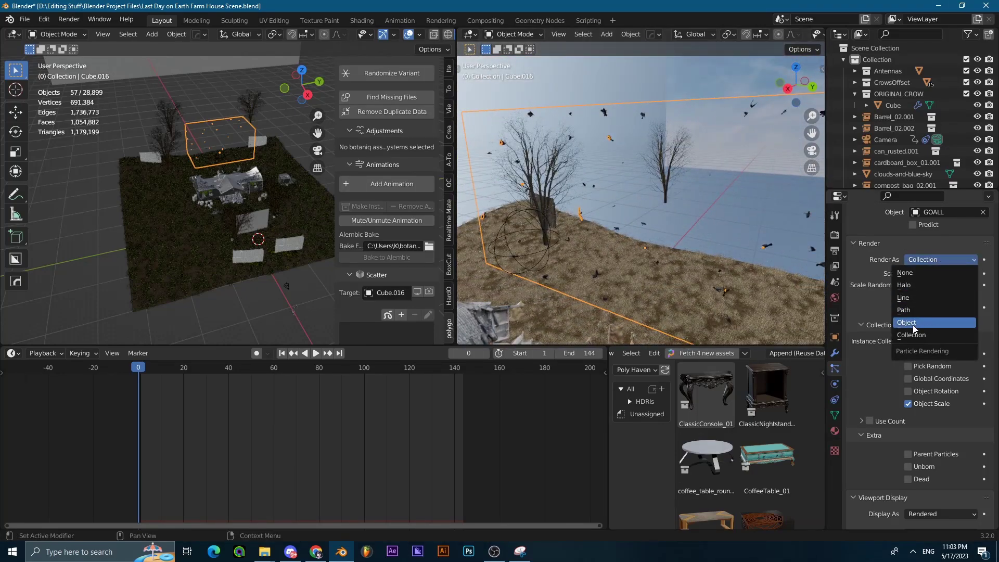
left_click(871, 310)
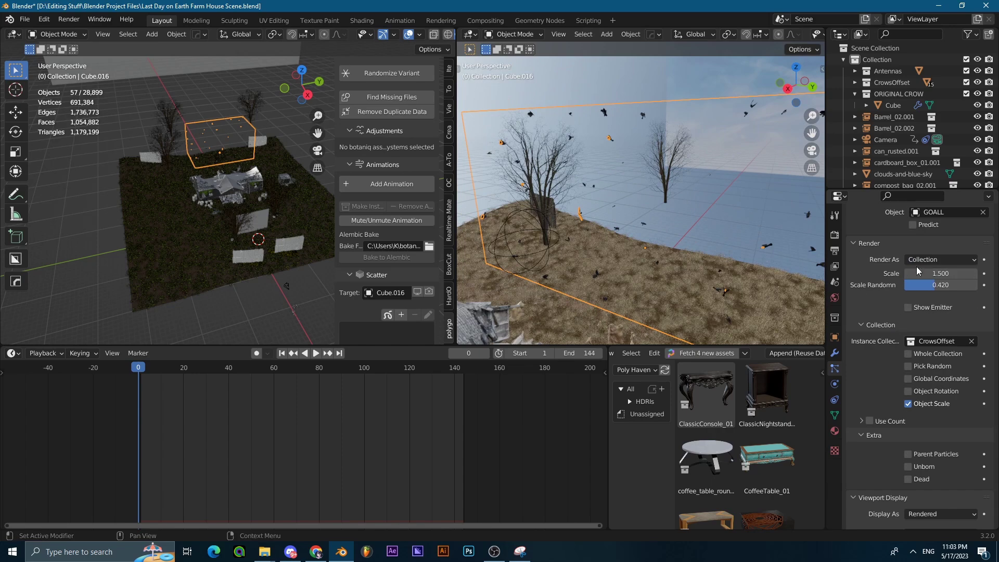
left_click(919, 260)
scroll(620, 202, "down", 11)
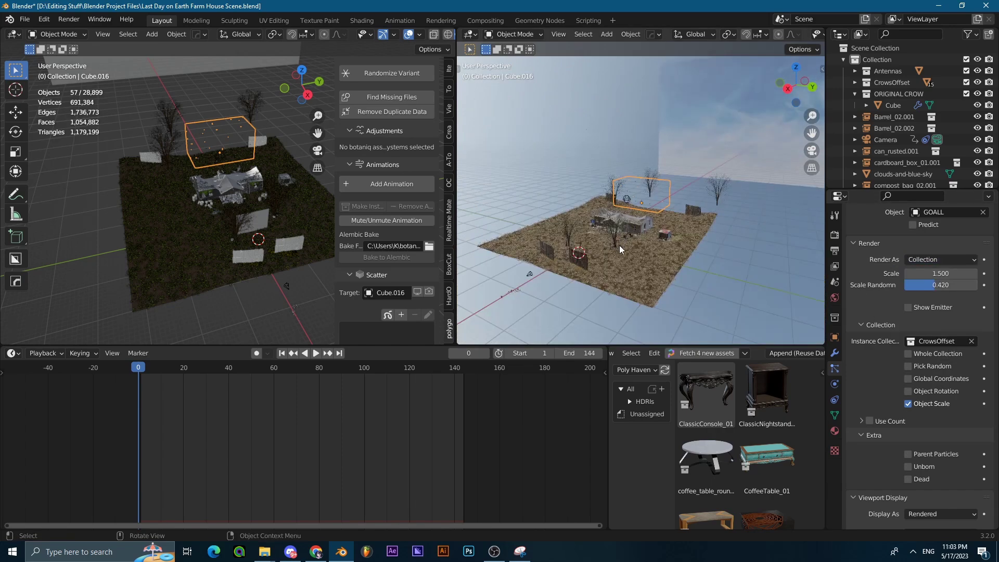
middle_click_drag(619, 246, 527, 301)
scroll(680, 243, "up", 5)
middle_click_drag(680, 242, 671, 213)
scroll(670, 207, "up", 4)
scroll(686, 201, "up", 2)
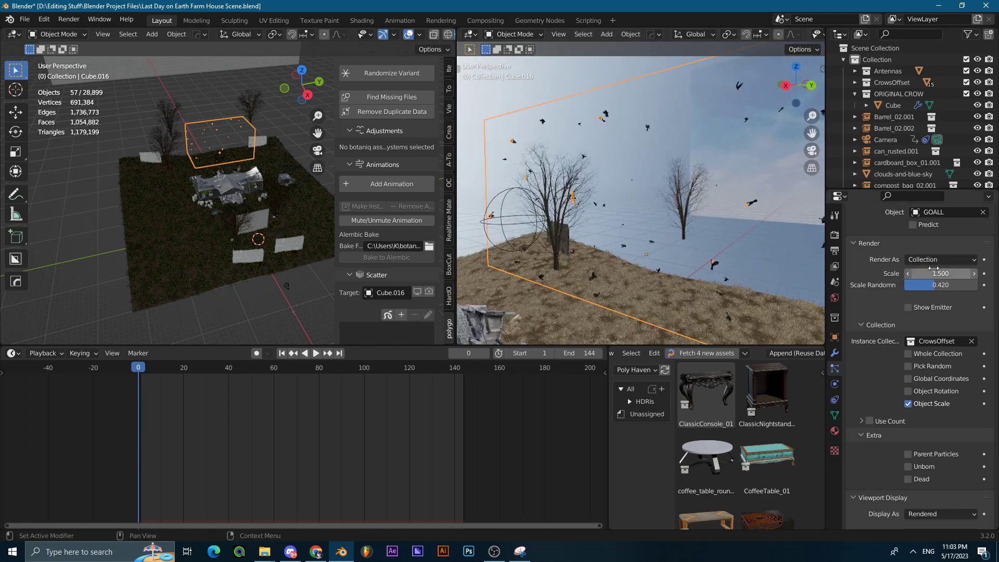
Step: Review the emitter's Render As choices and Viewport Display settings, and view the crow flock above the farmhouse roof
left_click(968, 261)
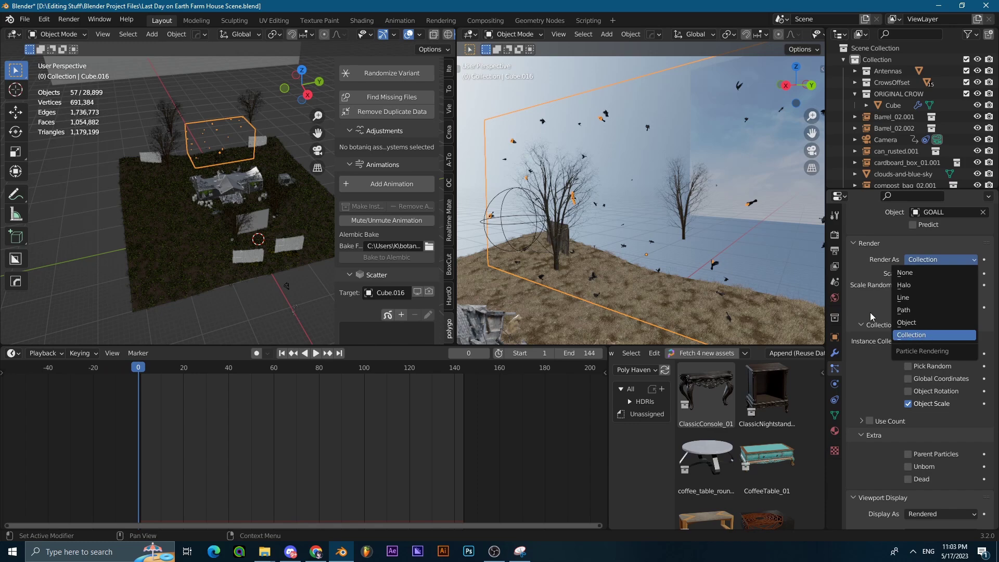
scroll(923, 358, "down", 6)
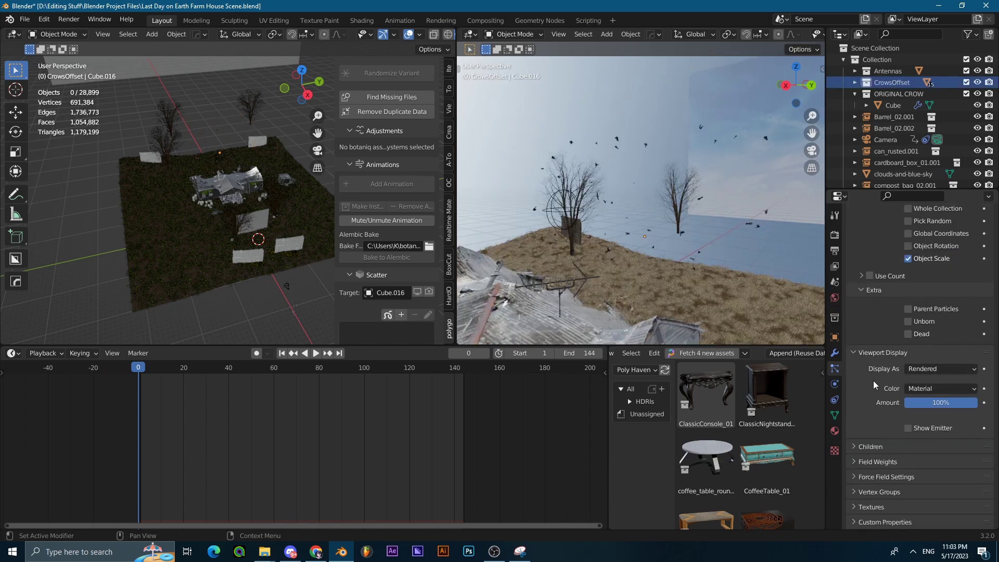
middle_click_drag(595, 198, 626, 183)
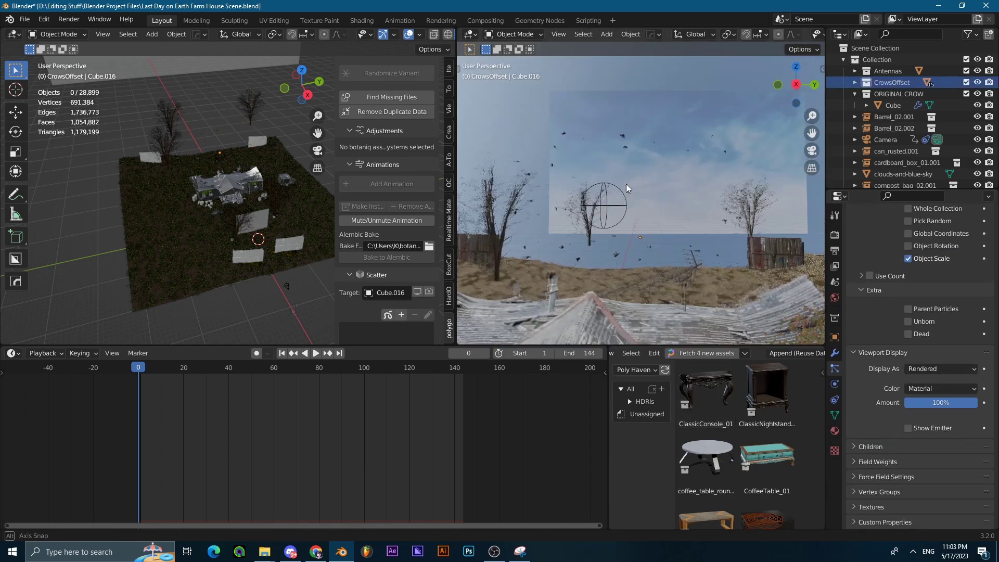
scroll(623, 185, "down", 5)
Step: Scrub through the timeline and play the camera move through the fence gap in camera view, stopping at frame 55
left_click_drag(160, 367, 457, 378)
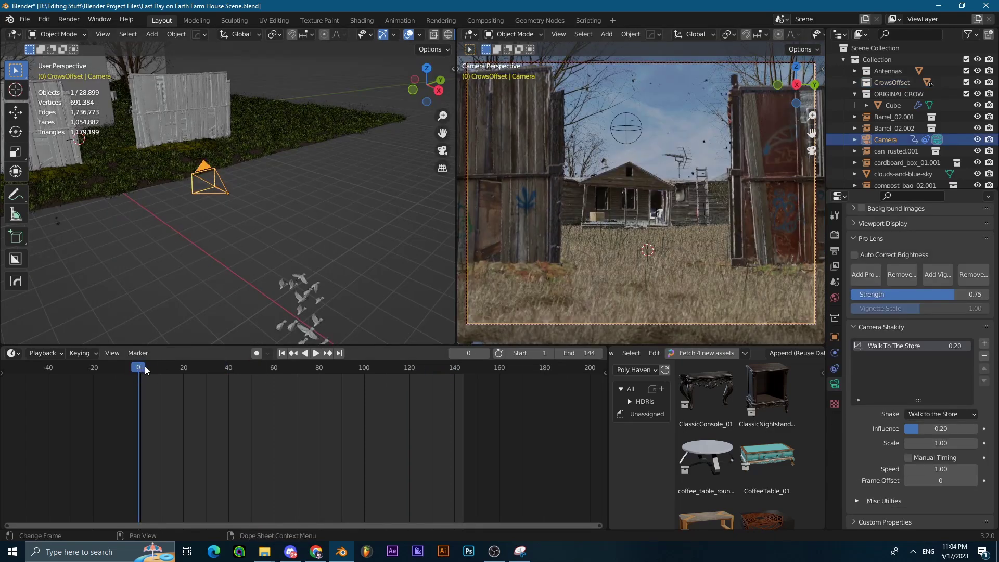
key("space")
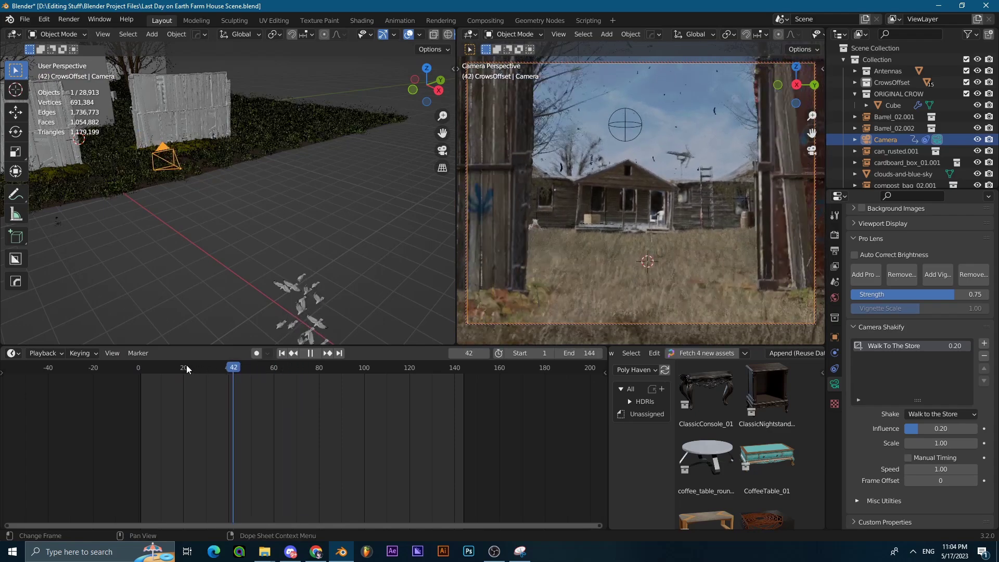
key("space")
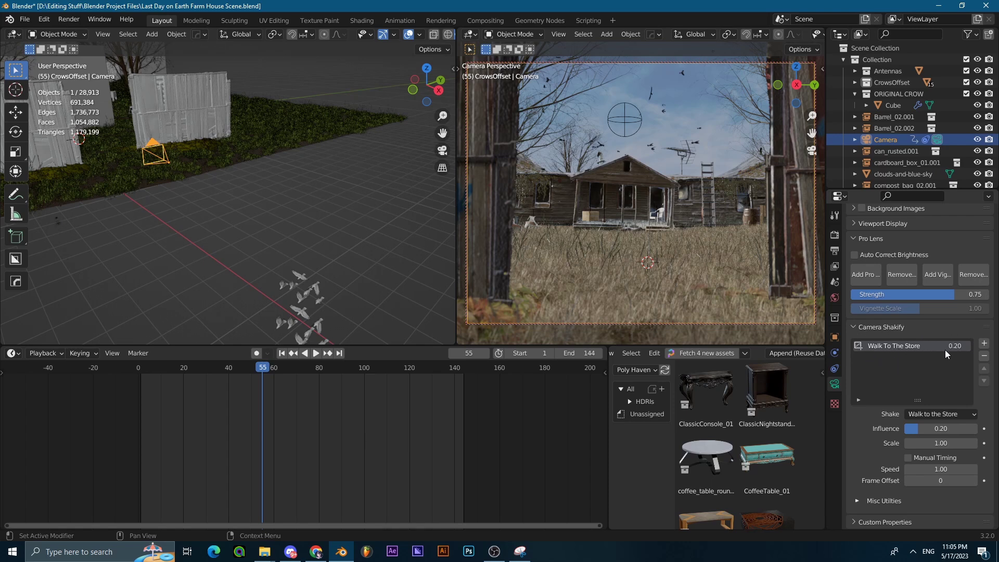
Step: Try adding a second Camera Shakify shake to the camera and examine the shake types available for Walk To The Store
left_click(984, 346)
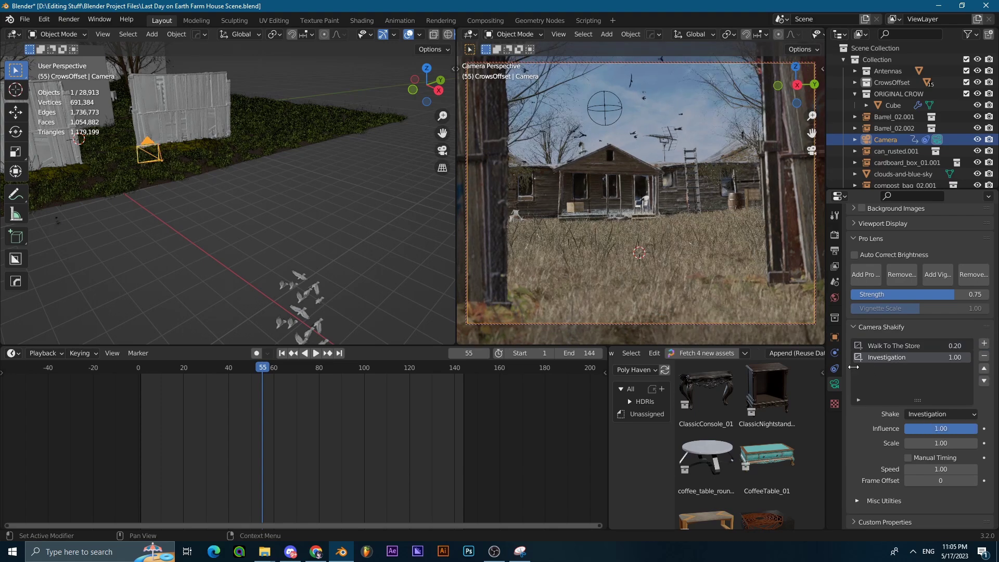
left_click(908, 345)
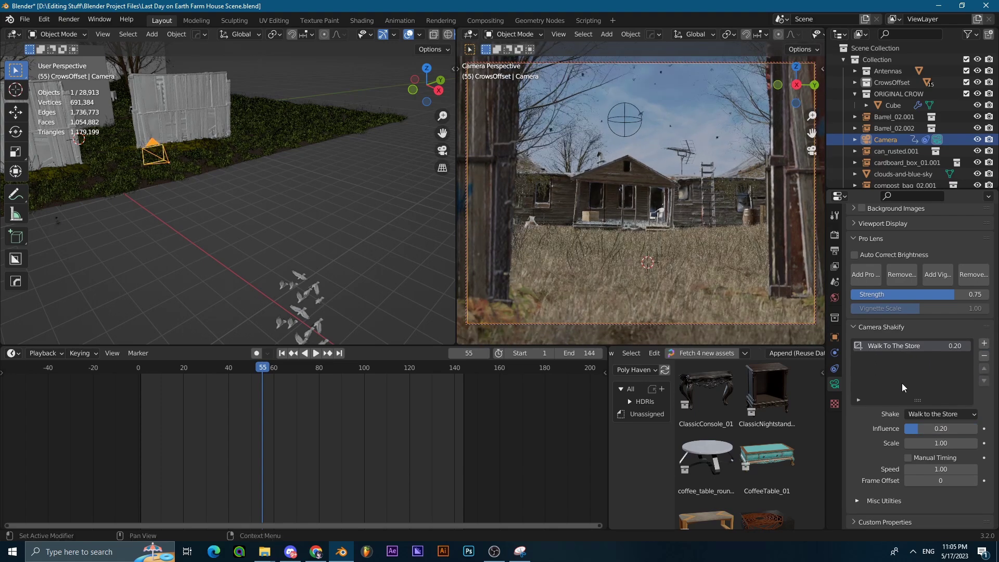
left_click(933, 415)
left_click(886, 423)
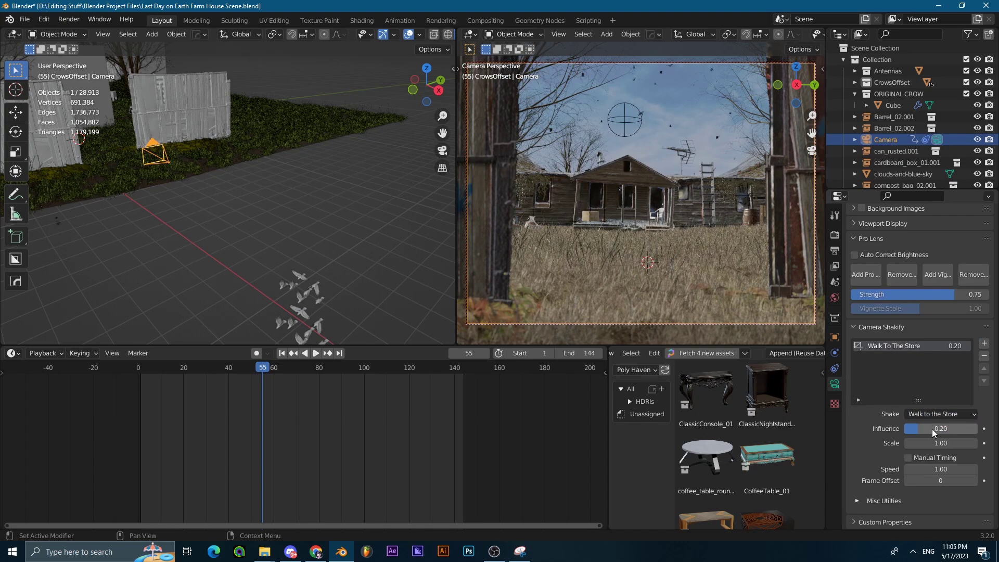
Step: Raise the Walk To The Store shake's influence to 1.00 and play the camera move to judge the stronger shake
left_click_drag(923, 428, 984, 429)
key("space")
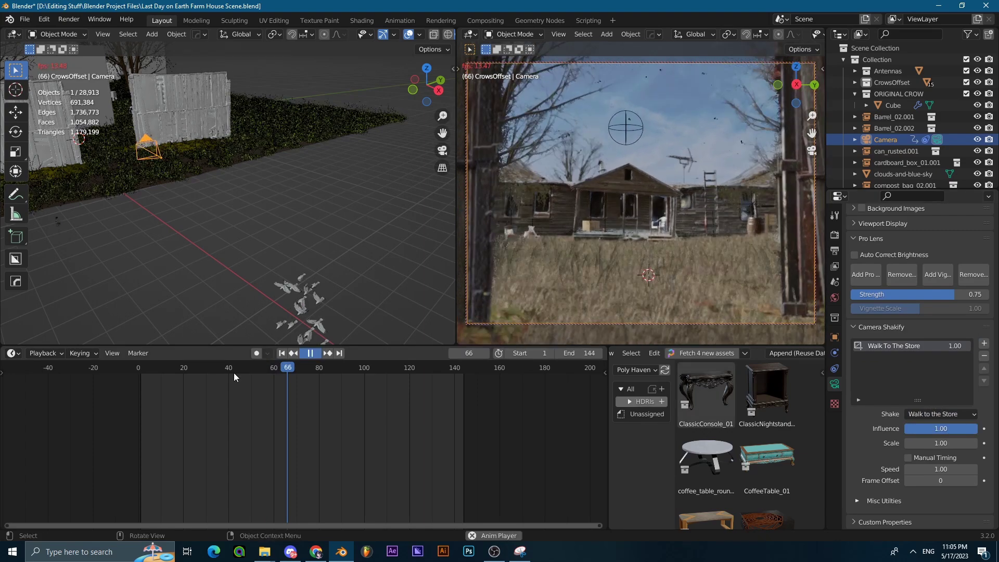
left_click(208, 370)
key("Escape")
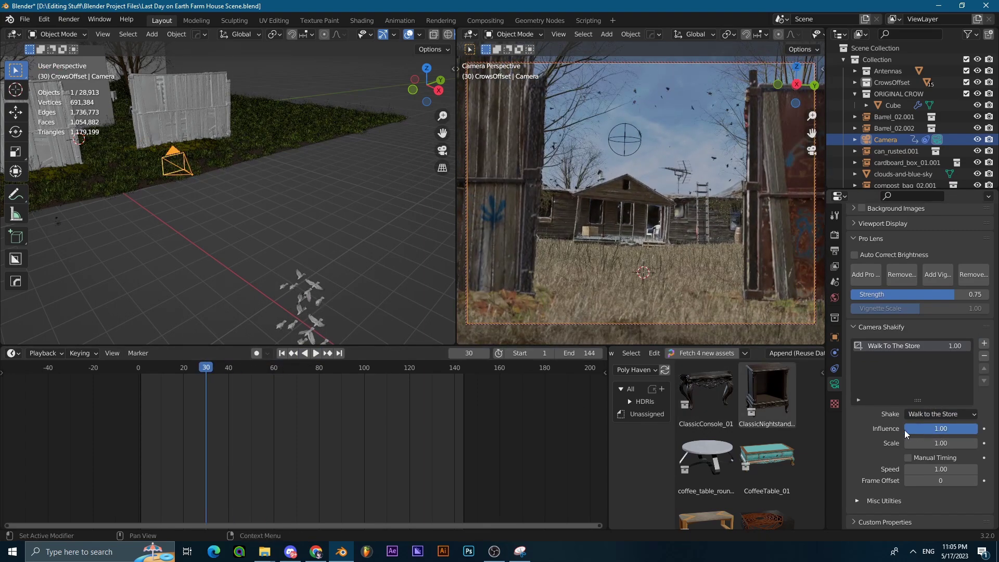
left_click(316, 354)
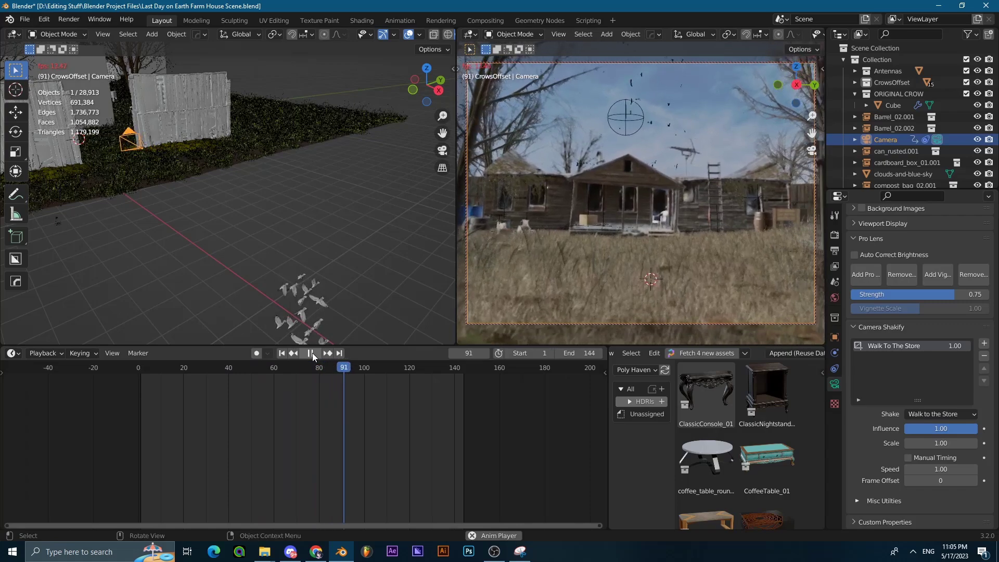
left_click(311, 354)
Step: Set the Walk To The Store shake's influence to 0.20 and play the camera move, stopping at frame 30
left_click(925, 429)
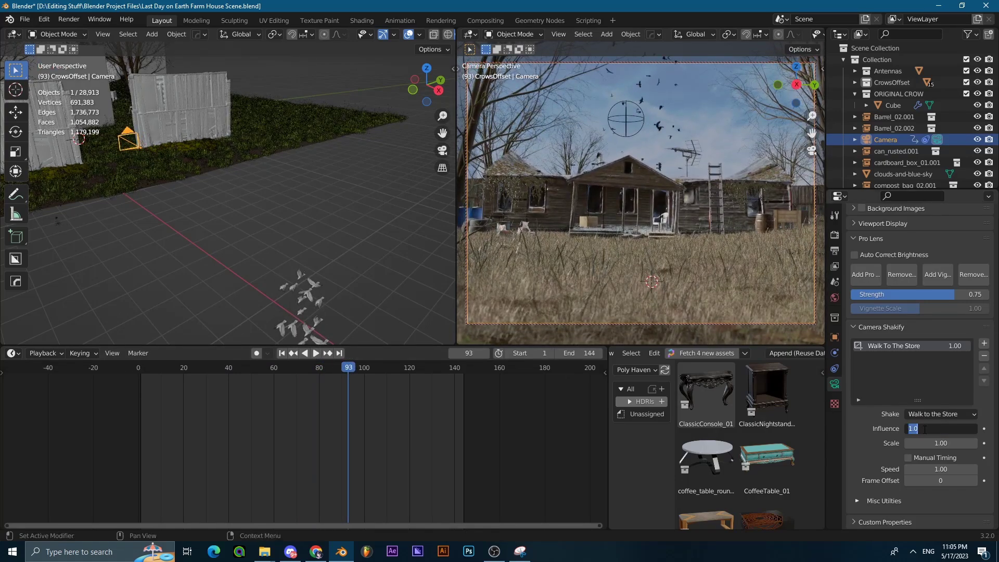
type("0.2")
key("Return")
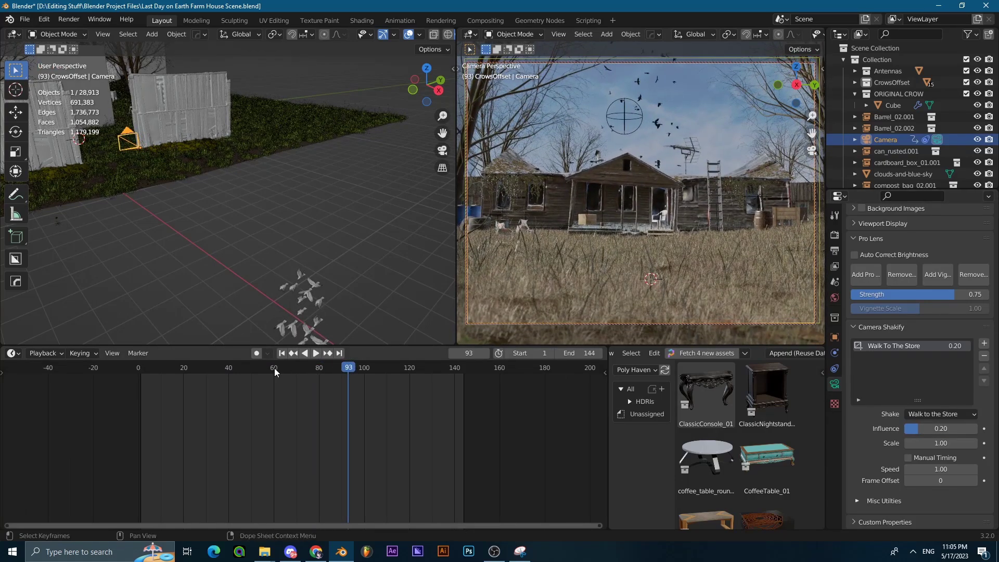
left_click_drag(275, 372, 166, 371)
left_click(316, 354)
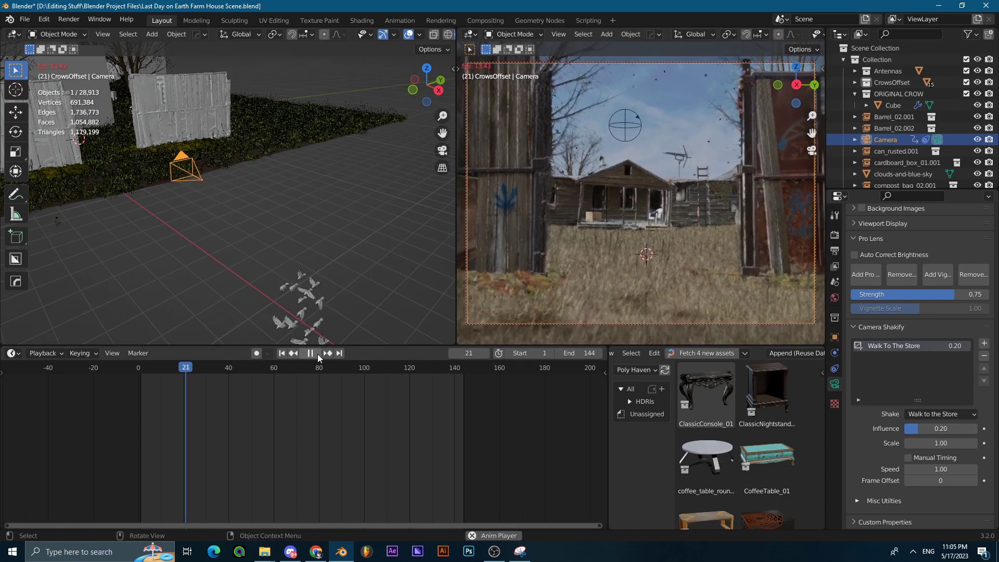
left_click(316, 354)
Step: Expand the camera's Depth of Field settings to show its focus object and aperture values
scroll(875, 274, "up", 10)
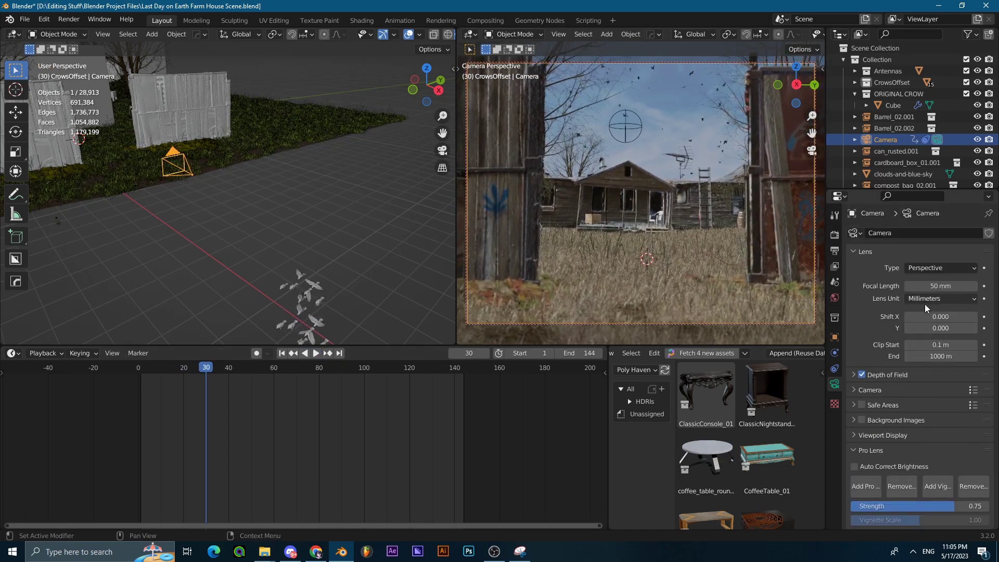
left_click(853, 375)
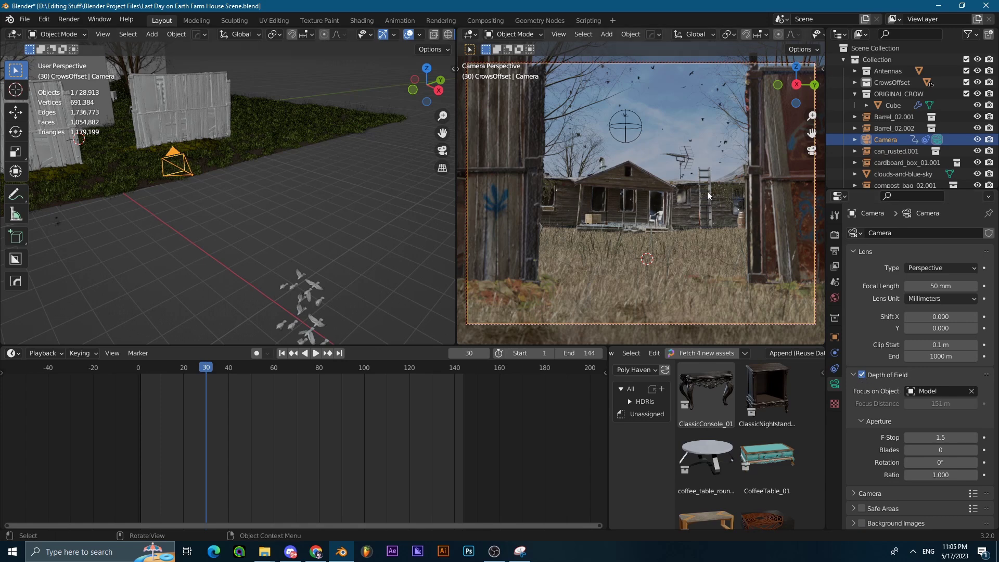
Step: Lower the camera's F-Stop to 0.1 and compare the depth-of-field blur at frames 131 and 85
left_click_drag(407, 368, 434, 367)
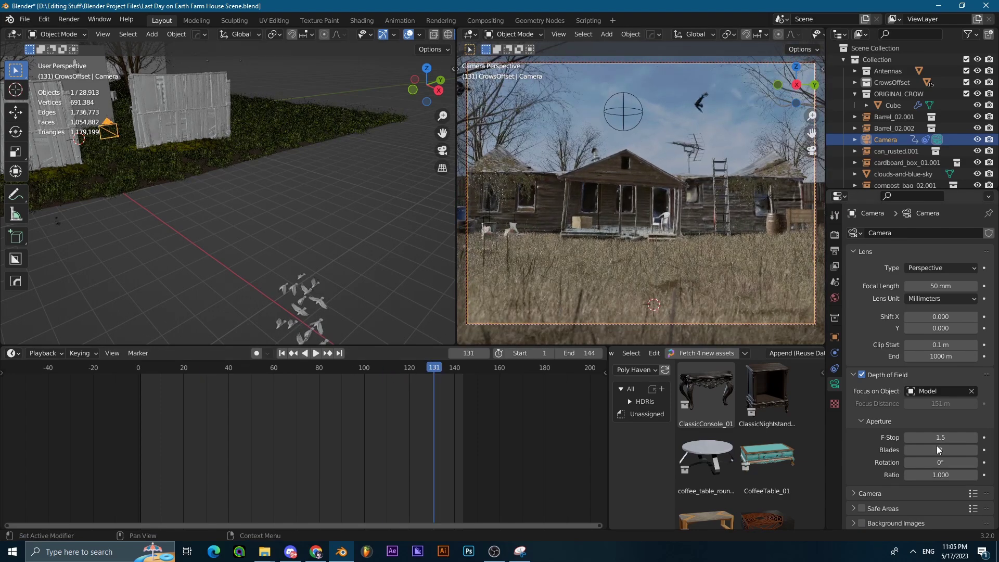
left_click_drag(940, 438, 911, 439)
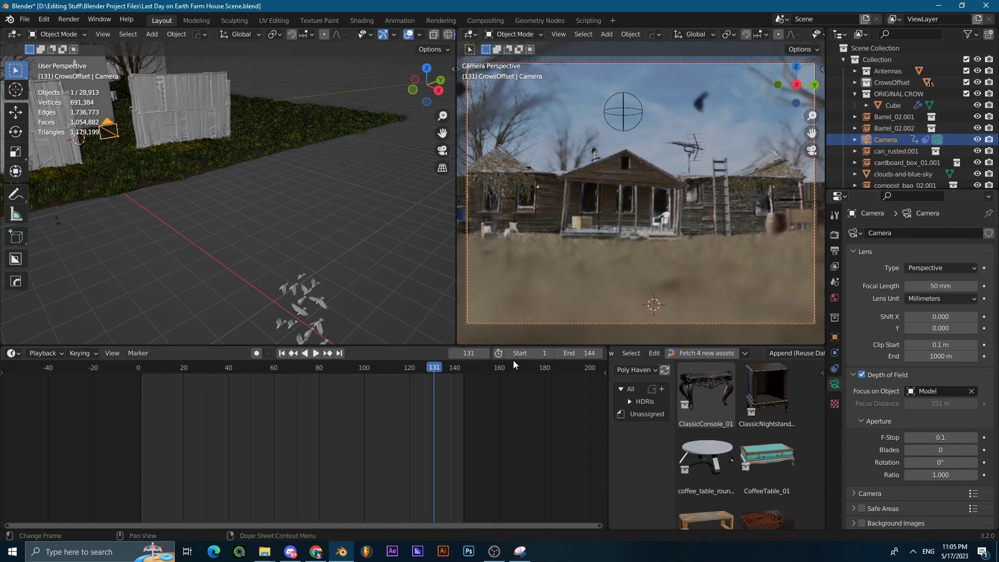
left_click_drag(414, 364, 330, 367)
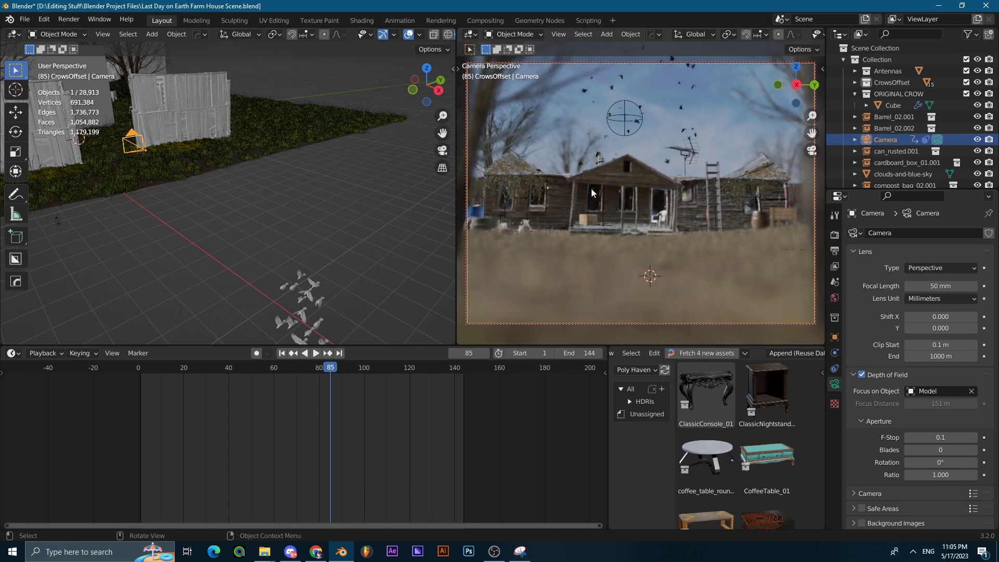
Step: Set the camera's depth-of-field F-Stop to 1.5
left_click(935, 437)
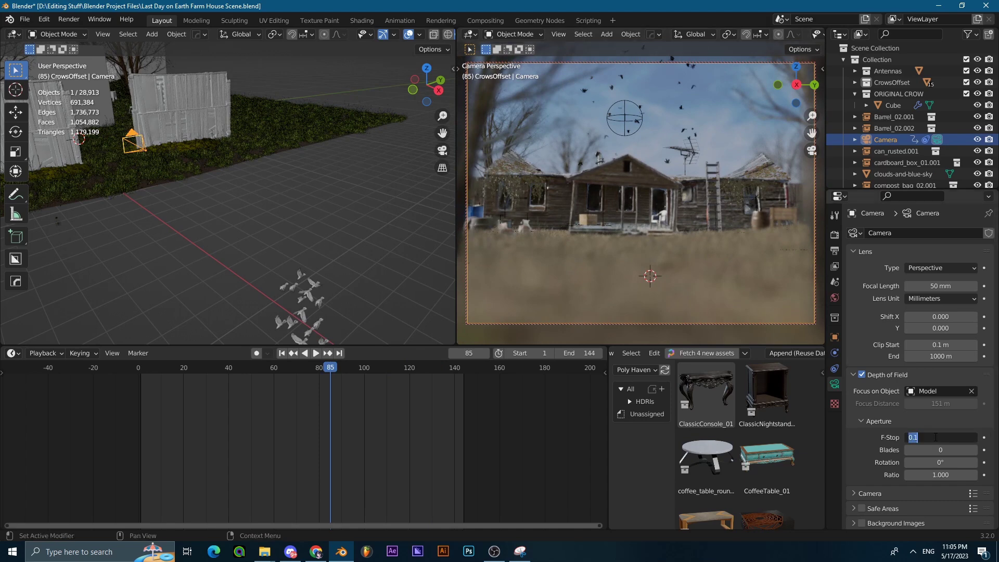
type("1.5")
key("Return")
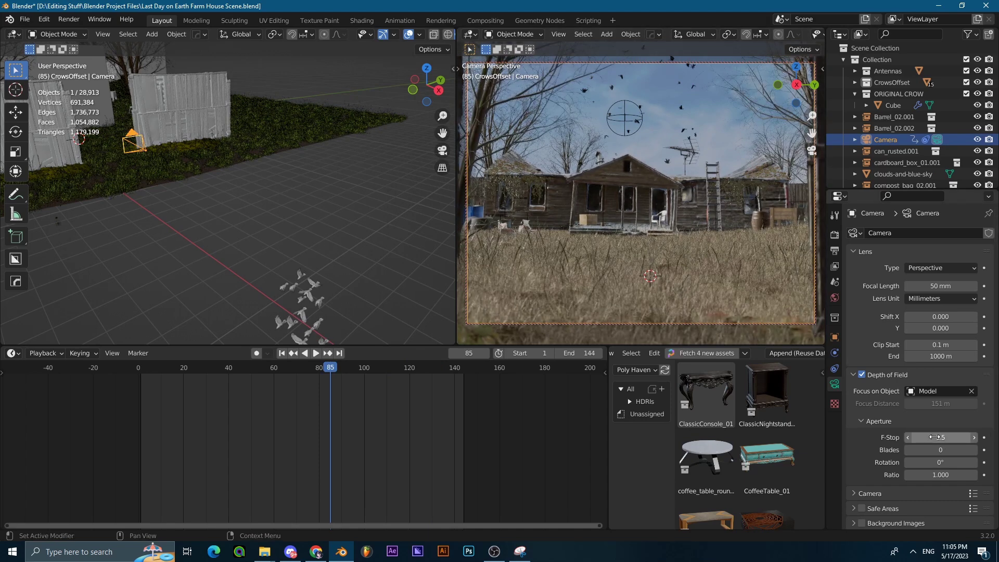
Step: Scrub and play the start of the camera move toward the farmhouse, and return to frame 0
left_click_drag(332, 370, 160, 382)
key("space")
left_click(138, 379)
key("space")
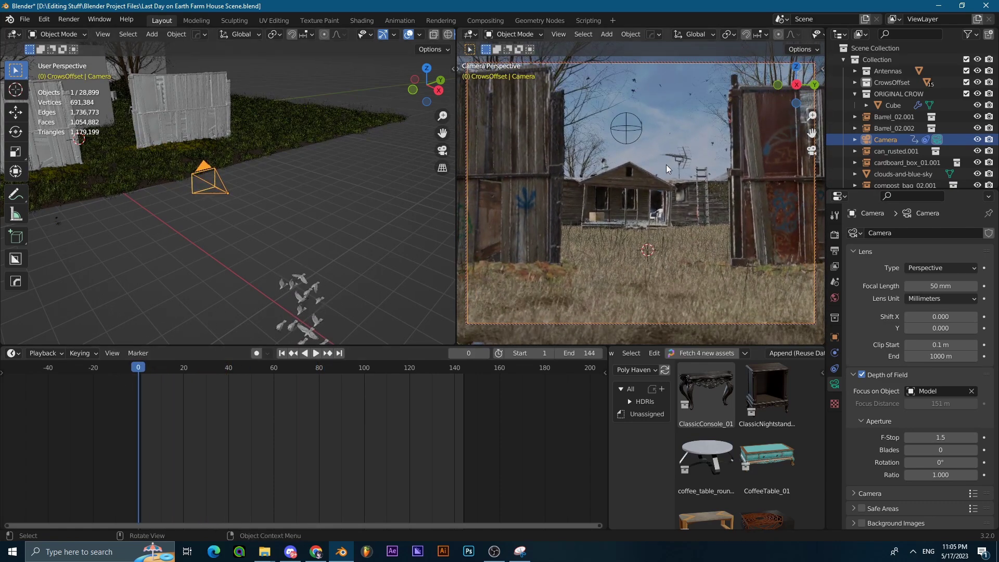
left_click_drag(144, 371, 182, 366)
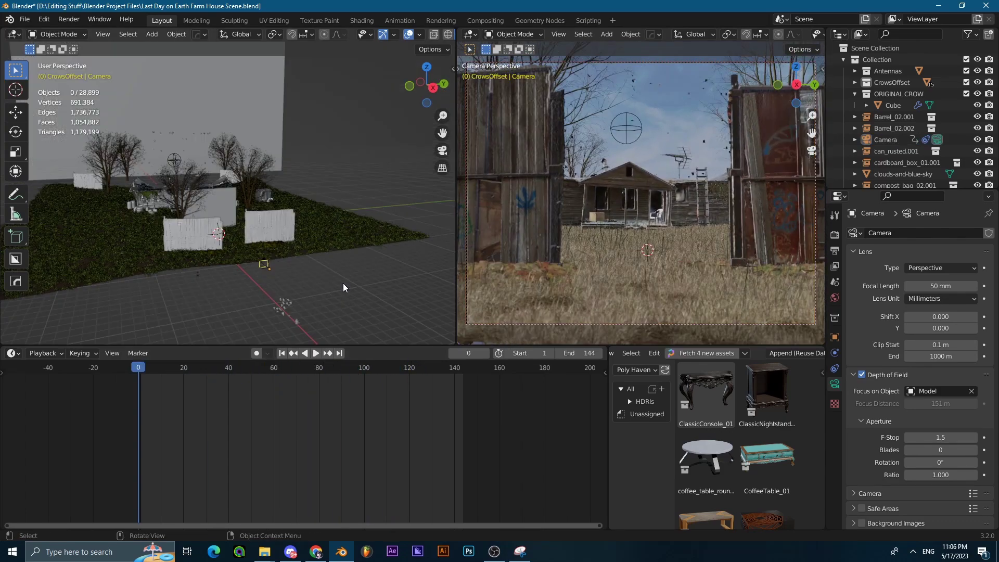